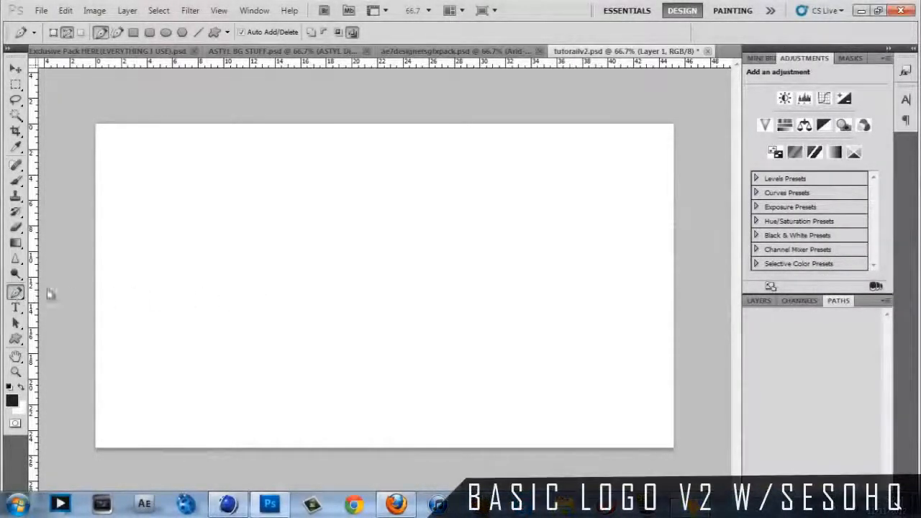
- Draw a closed six-point path across the middle of the canvas with the Pen tool
{"action": "left_click", "coordinate": [18, 295]}
{"action": "left_click", "coordinate": [48, 295]}
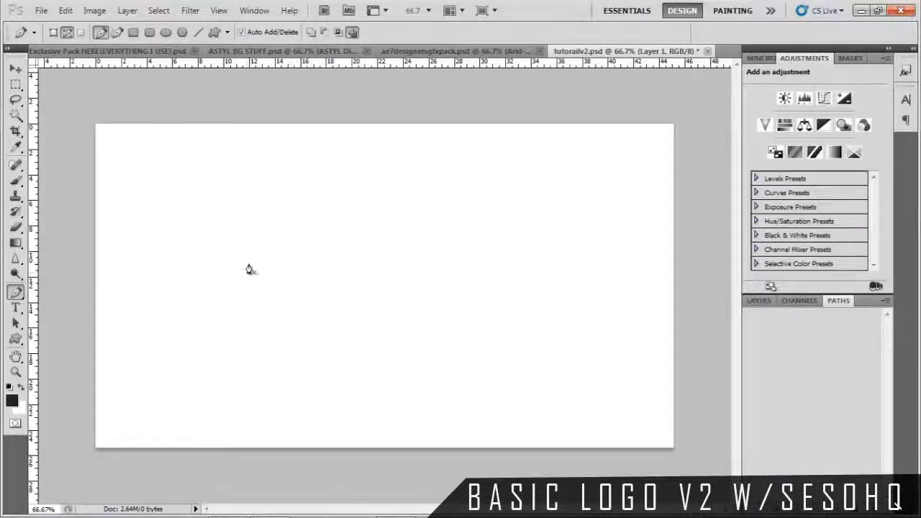
{"action": "left_click", "coordinate": [257, 296]}
{"action": "left_click", "coordinate": [326, 198]}
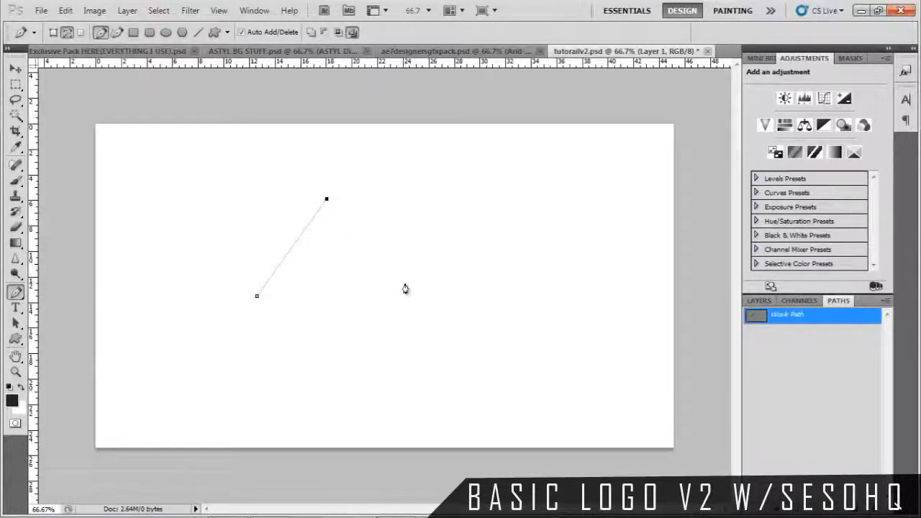
{"action": "left_click", "coordinate": [391, 249]}
{"action": "left_click", "coordinate": [529, 236]}
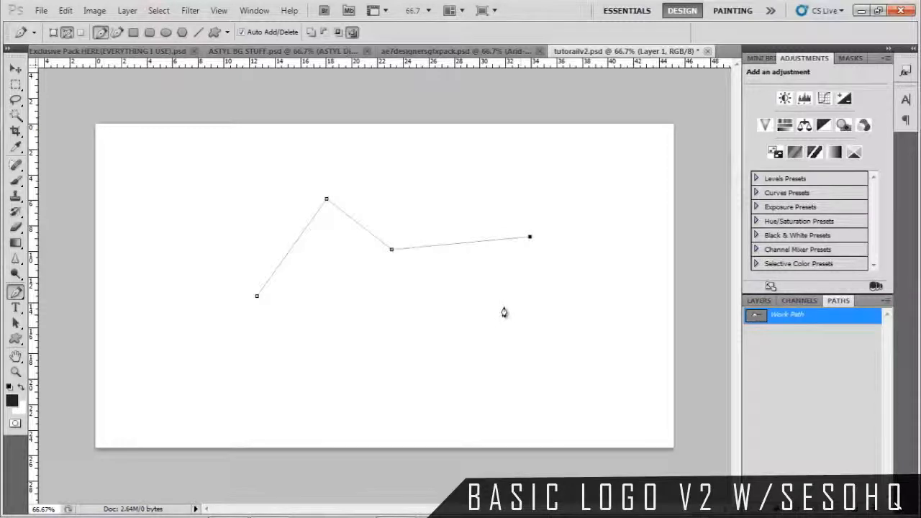
{"action": "left_click", "coordinate": [618, 293]}
{"action": "left_click", "coordinate": [547, 354]}
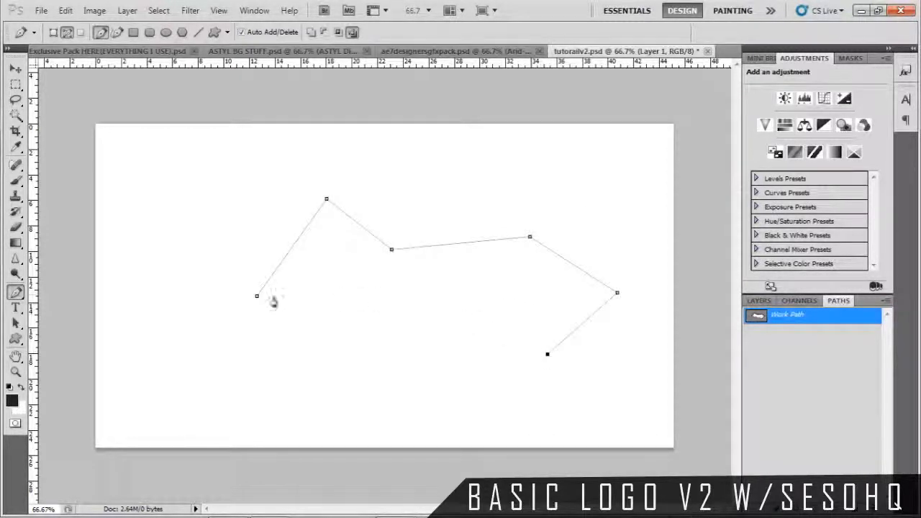
{"action": "left_click", "coordinate": [257, 296]}
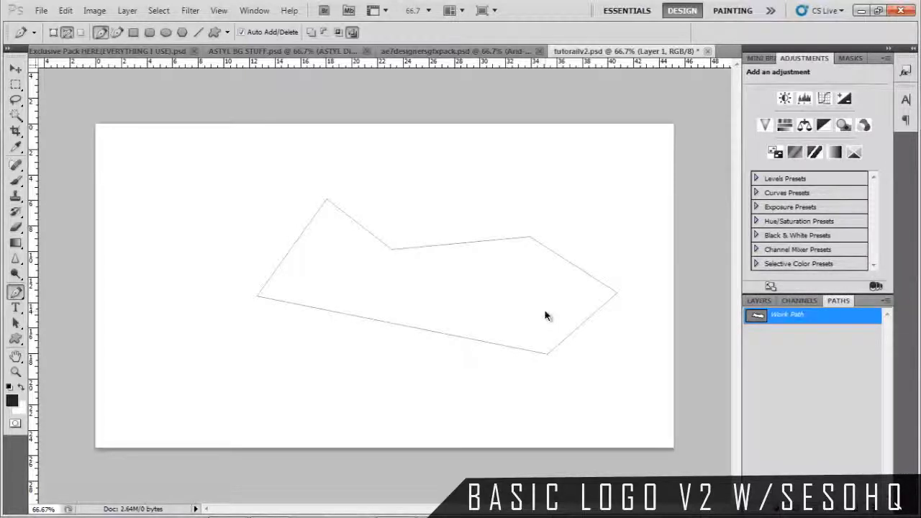
- Move the path's upper-left anchor point outward so it sits almost directly above the lower-left anchor
{"action": "key", "text": "ctrl+z"}
{"action": "key", "text": "ctrl+z"}
{"action": "left_click", "coordinate": [446, 245], "text": "ctrl"}
{"action": "left_click", "coordinate": [327, 201], "text": "ctrl"}
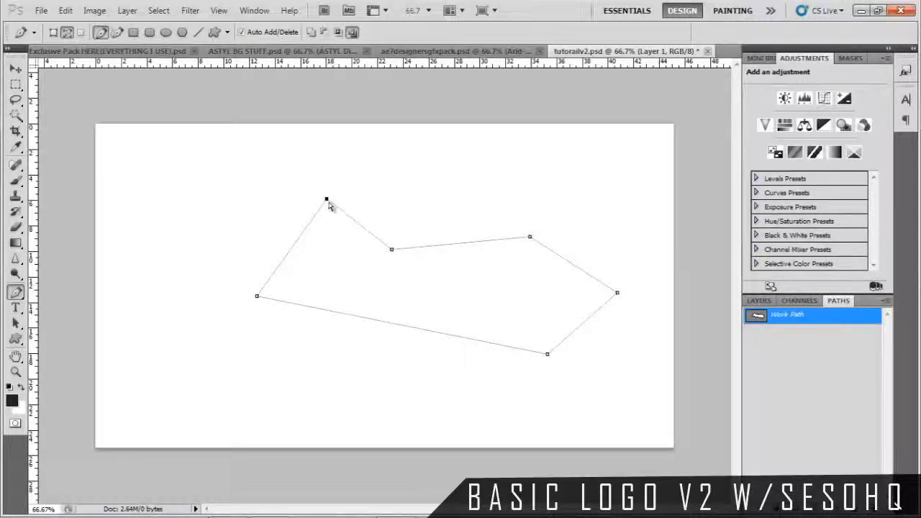
{"action": "left_click_drag", "start_coordinate": [328, 202], "coordinate": [294, 189], "text": "ctrl"}
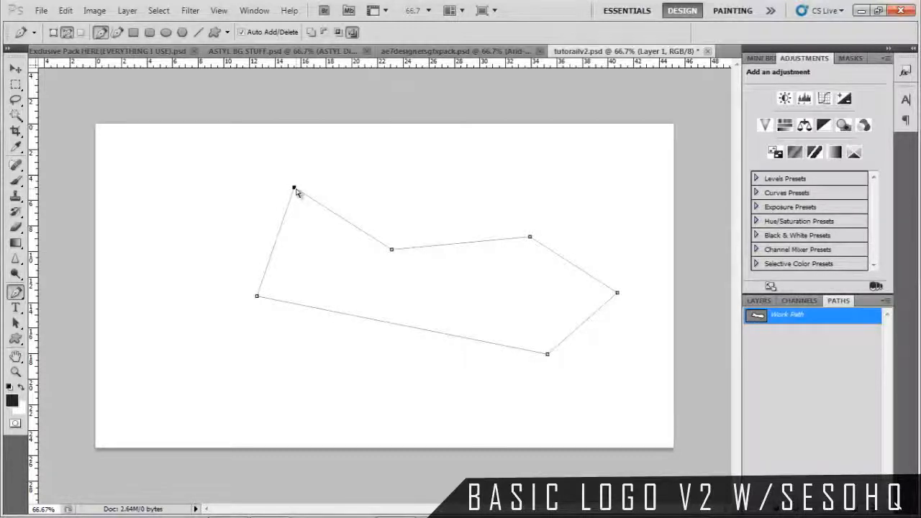
{"action": "left_click", "coordinate": [258, 296], "text": "ctrl+shift"}
{"action": "left_click", "coordinate": [391, 250], "text": "ctrl+shift"}
{"action": "left_click_drag", "start_coordinate": [294, 188], "coordinate": [260, 187], "text": "ctrl"}
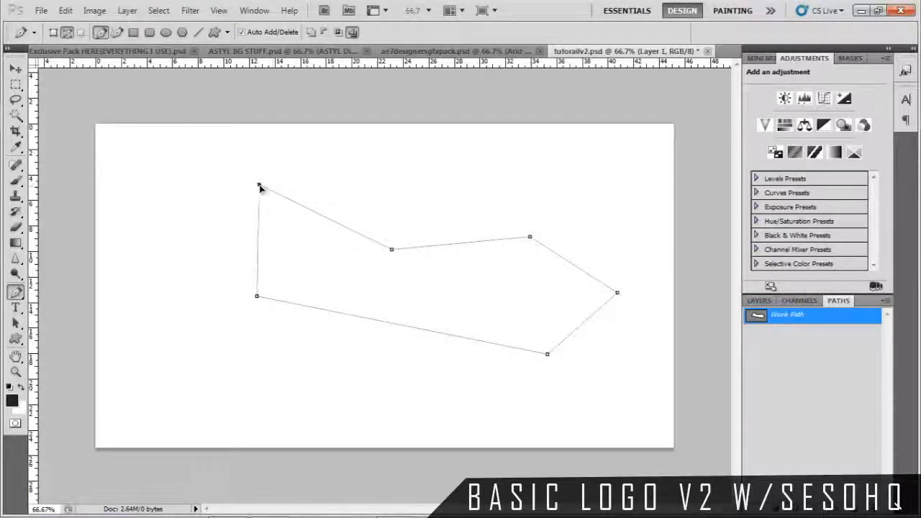
- Select the path's three leftmost anchor points together and shift them slightly down and to the right
{"action": "left_click", "coordinate": [257, 296], "text": "ctrl+shift"}
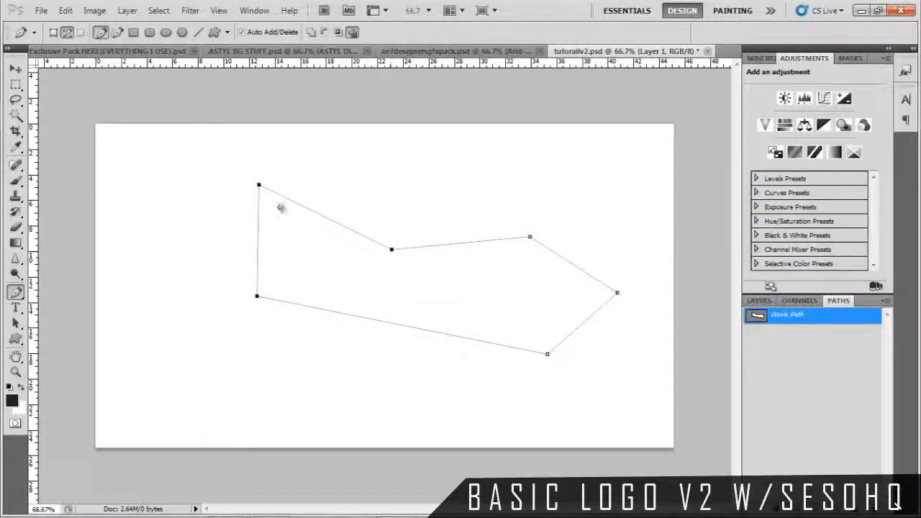
{"action": "mouse_move", "coordinate": [260, 189]}
{"action": "left_mouse_down", "text": "ctrl"}
{"action": "mouse_move", "coordinate": [238, 182]}
{"action": "mouse_move", "coordinate": [218, 190]}
{"action": "mouse_move", "coordinate": [223, 235]}
{"action": "mouse_move", "coordinate": [256, 232]}
{"action": "mouse_move", "coordinate": [339, 177]}
{"action": "mouse_move", "coordinate": [304, 254]}
{"action": "mouse_move", "coordinate": [236, 180]}
{"action": "mouse_move", "coordinate": [309, 228]}
{"action": "mouse_move", "coordinate": [264, 196]}
{"action": "left_mouse_up", "text": "ctrl"}
{"action": "left_click", "coordinate": [352, 197], "text": "ctrl"}
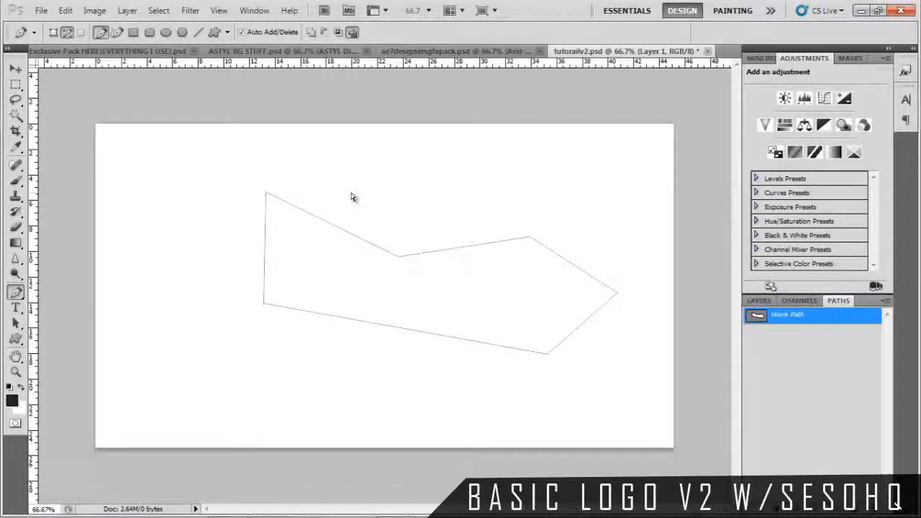
- Add an anchor point midway along the path's left edge and try bending the edge with its handle
{"action": "left_click", "coordinate": [341, 230], "text": "ctrl"}
{"action": "left_click", "coordinate": [264, 246]}
{"action": "left_click_drag", "start_coordinate": [264, 246], "coordinate": [248, 236], "text": "ctrl"}
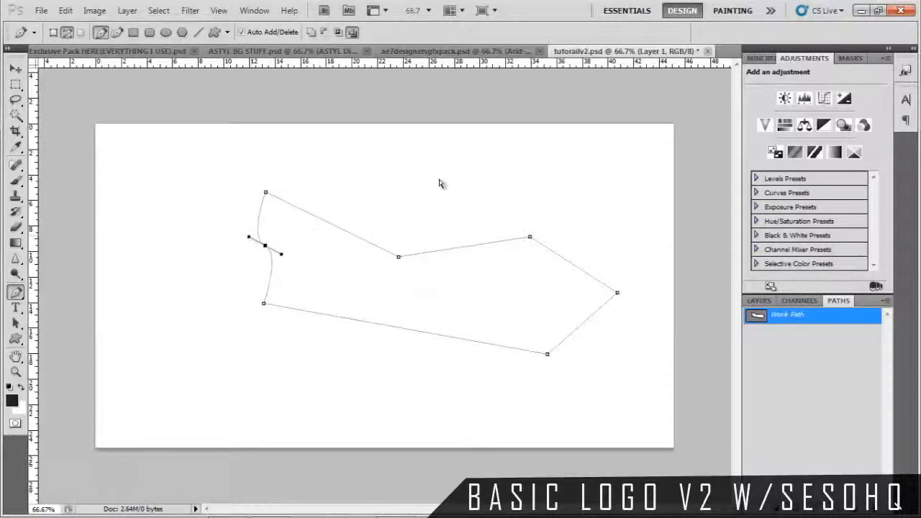
{"action": "key", "text": "ctrl+z"}
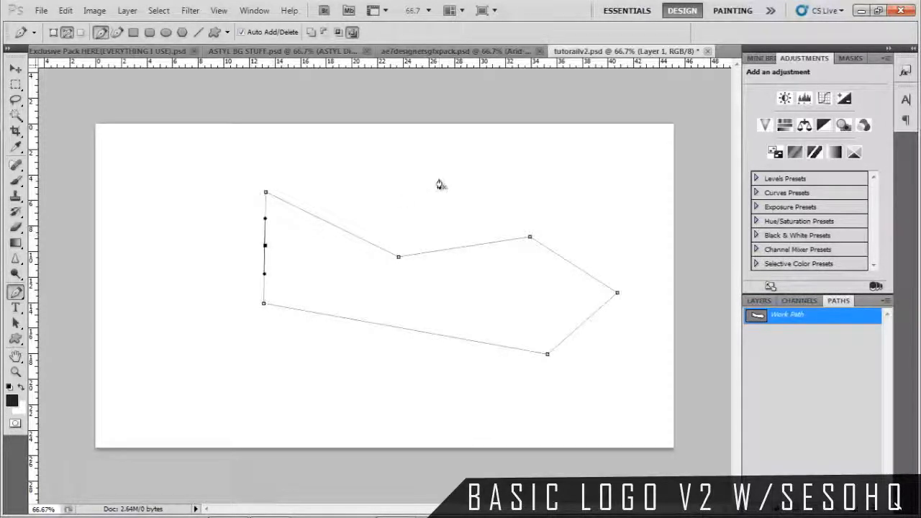
- Delete the existing path and draw a new closed six-point bow-tie outline across the canvas with the Pen tool
{"action": "right_click", "coordinate": [467, 228]}
{"action": "left_click", "coordinate": [490, 244]}
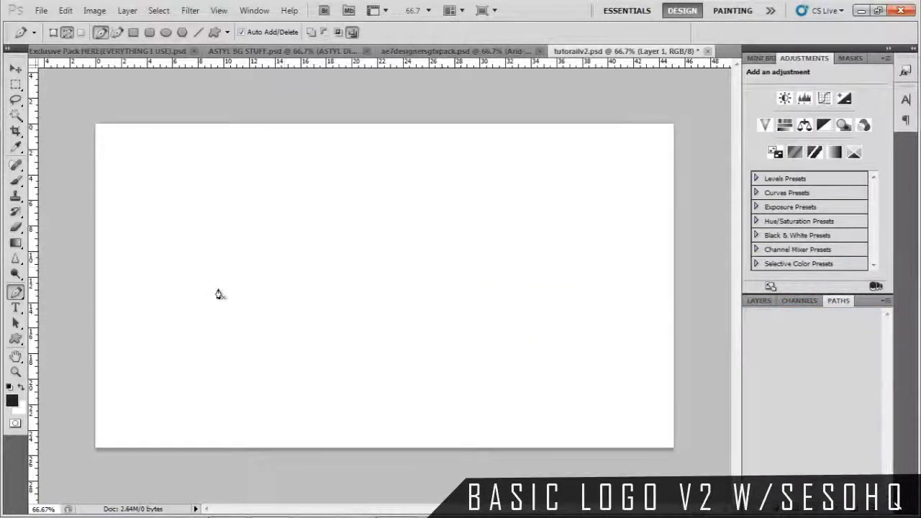
{"action": "left_click", "coordinate": [247, 303]}
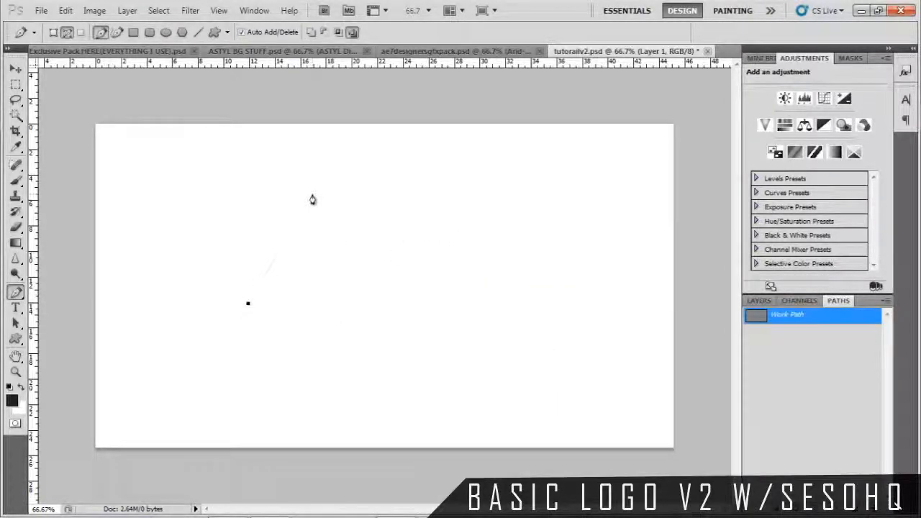
{"action": "left_click", "coordinate": [312, 194]}
{"action": "left_click", "coordinate": [449, 257]}
{"action": "left_click", "coordinate": [582, 206]}
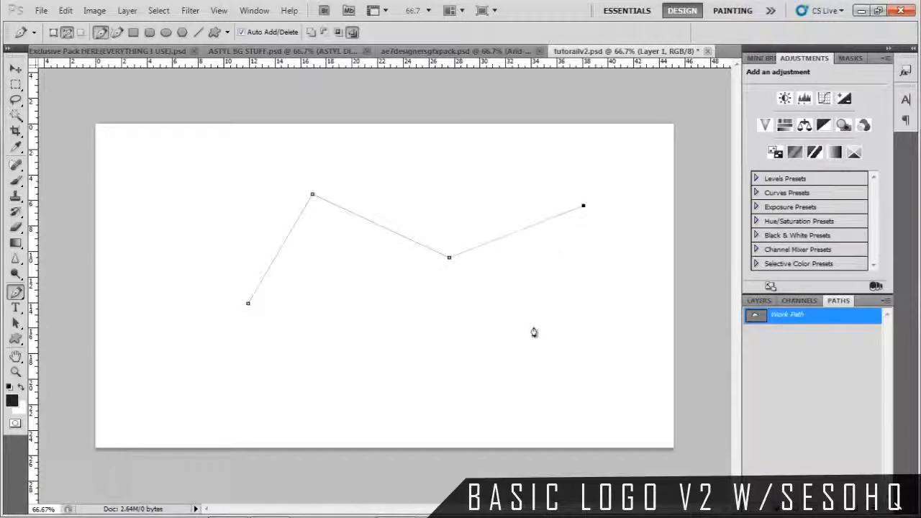
{"action": "left_click", "coordinate": [519, 337]}
{"action": "left_click", "coordinate": [381, 275]}
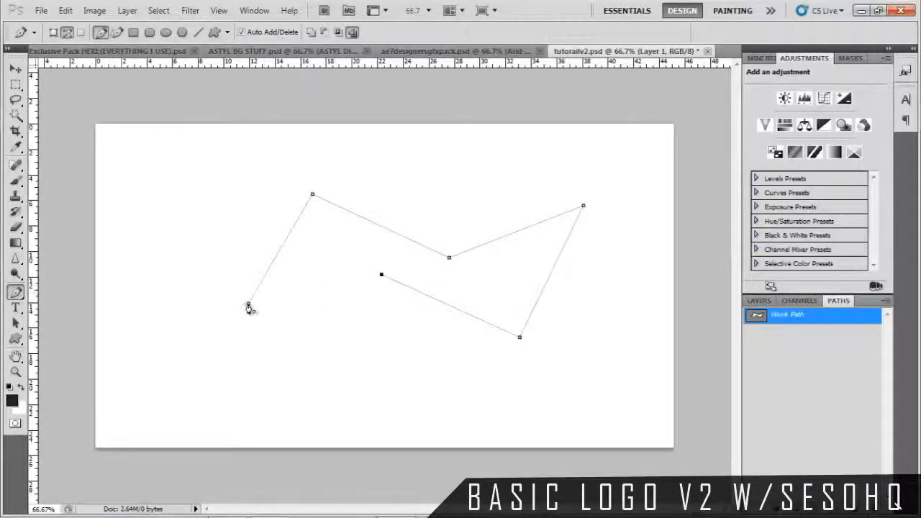
{"action": "left_click", "coordinate": [248, 303]}
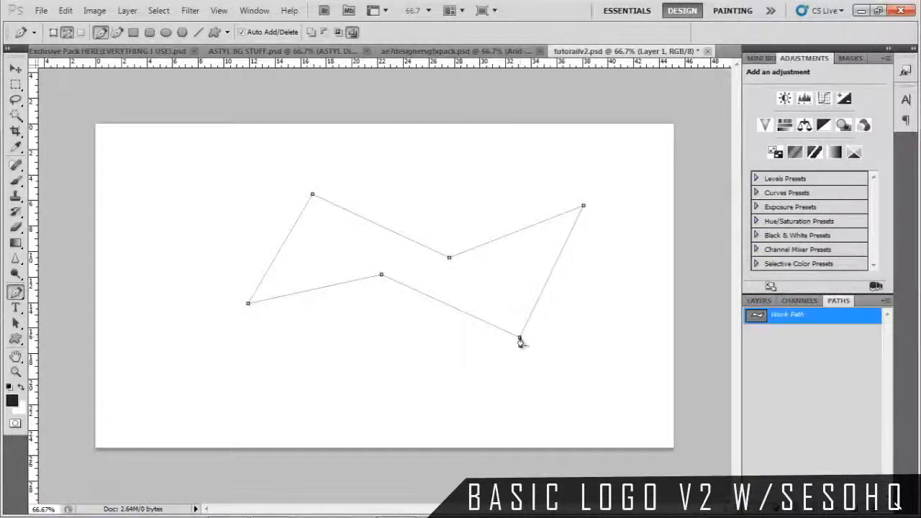
- Refine the bow-tie outline by repositioning its upper-left, inner upper and two right-hand anchor points, and deselect the path
{"action": "left_click_drag", "start_coordinate": [520, 336], "coordinate": [531, 317], "text": "ctrl"}
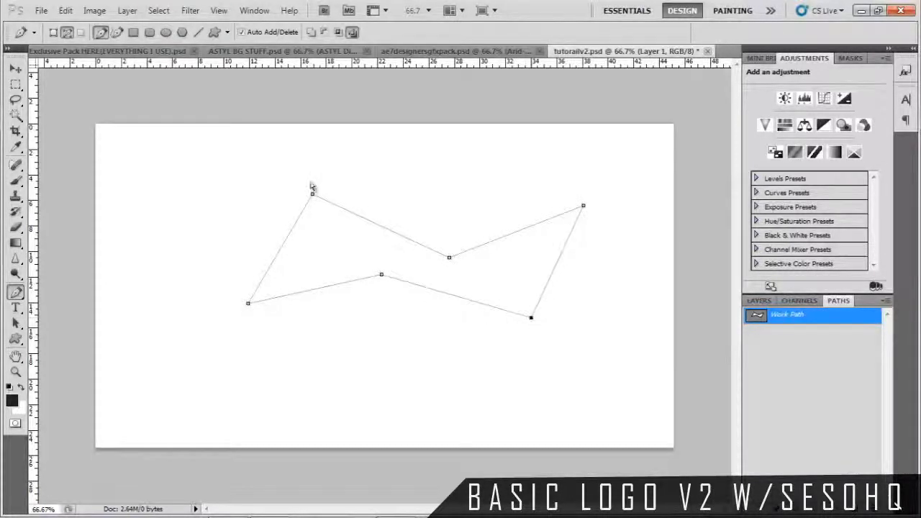
{"action": "left_click_drag", "start_coordinate": [447, 257], "coordinate": [419, 253], "text": "ctrl"}
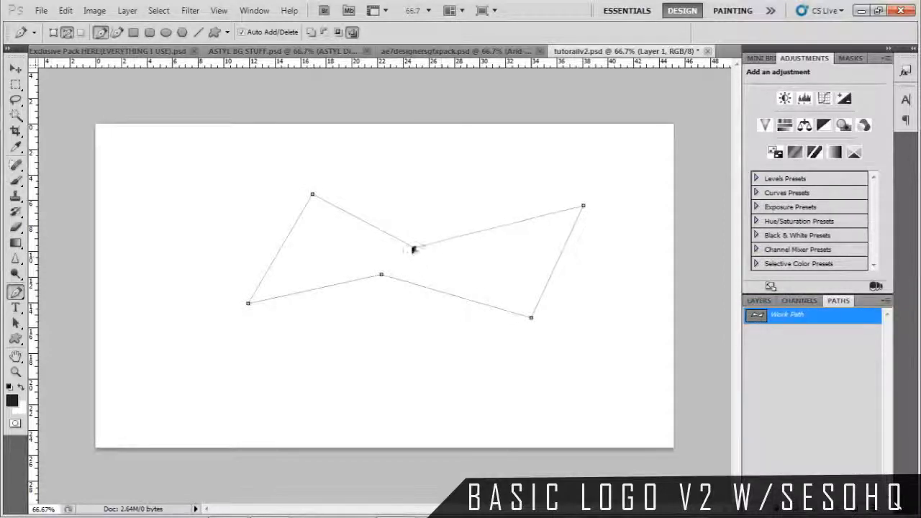
{"action": "left_click_drag", "start_coordinate": [312, 194], "coordinate": [307, 189], "text": "ctrl"}
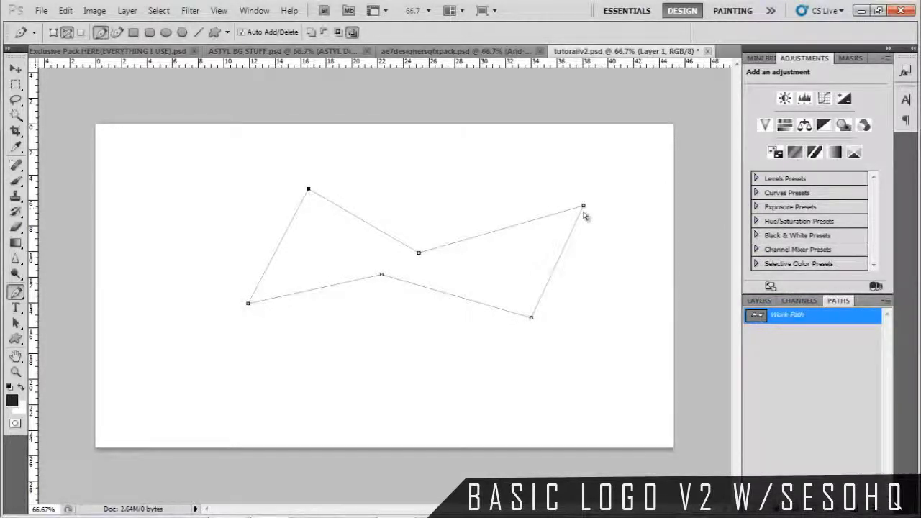
{"action": "left_click_drag", "start_coordinate": [567, 246], "coordinate": [580, 255], "text": "ctrl"}
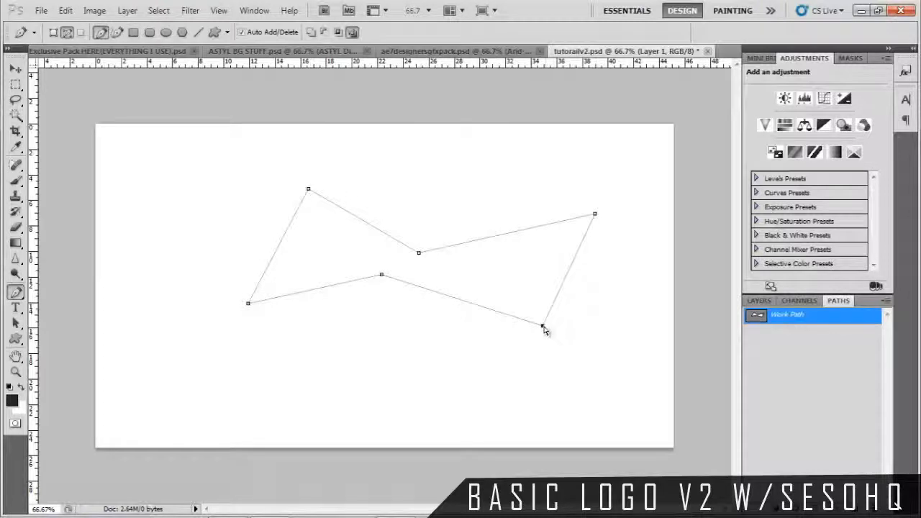
{"action": "left_click_drag", "start_coordinate": [543, 326], "coordinate": [518, 312], "text": "ctrl"}
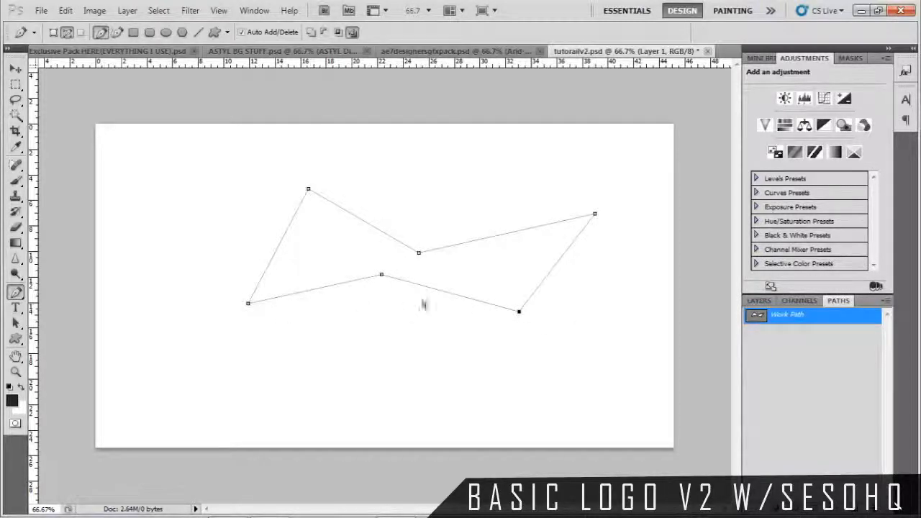
{"action": "left_click", "coordinate": [467, 329], "text": "ctrl"}
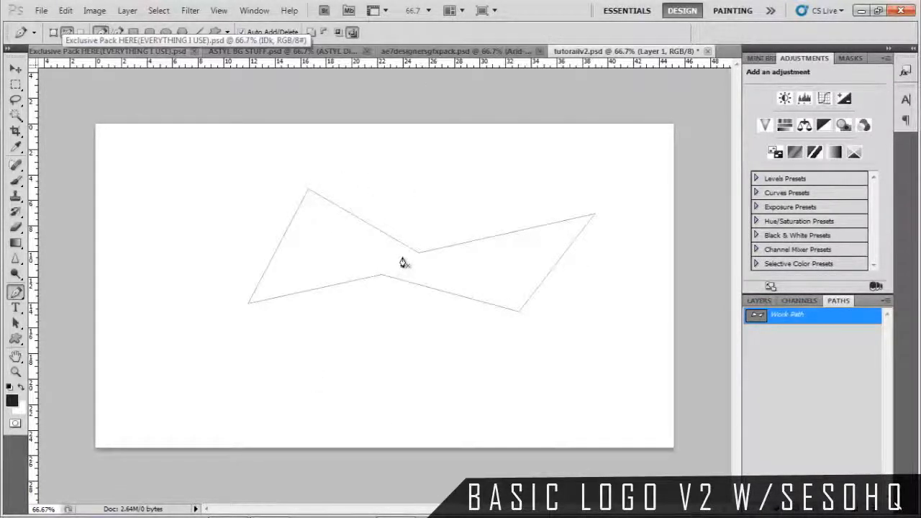
- Try drawing a separate three-point open path left of the bow-tie outline, and undo back to the outline alone
{"action": "left_click", "coordinate": [16, 293]}
{"action": "left_click", "coordinate": [57, 291]}
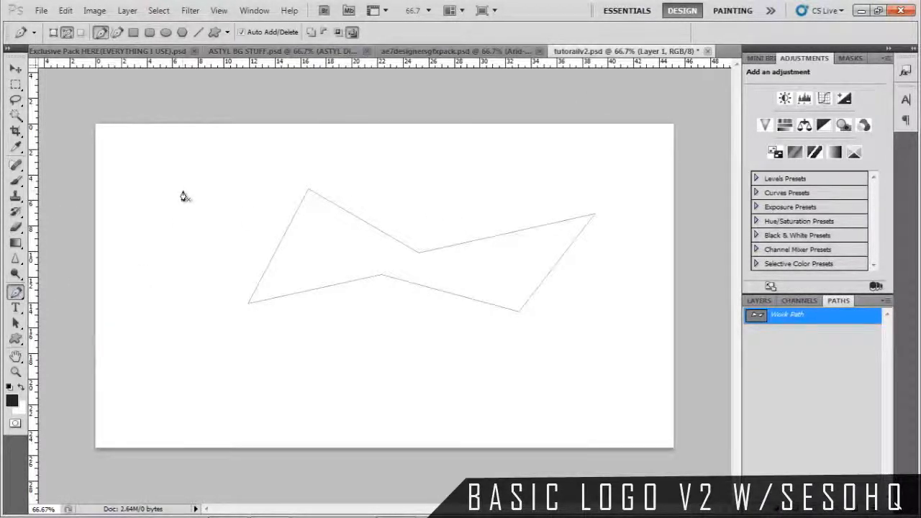
{"action": "left_click", "coordinate": [128, 240]}
{"action": "left_click", "coordinate": [229, 200]}
{"action": "left_click", "coordinate": [237, 244]}
{"action": "right_click", "coordinate": [199, 247]}
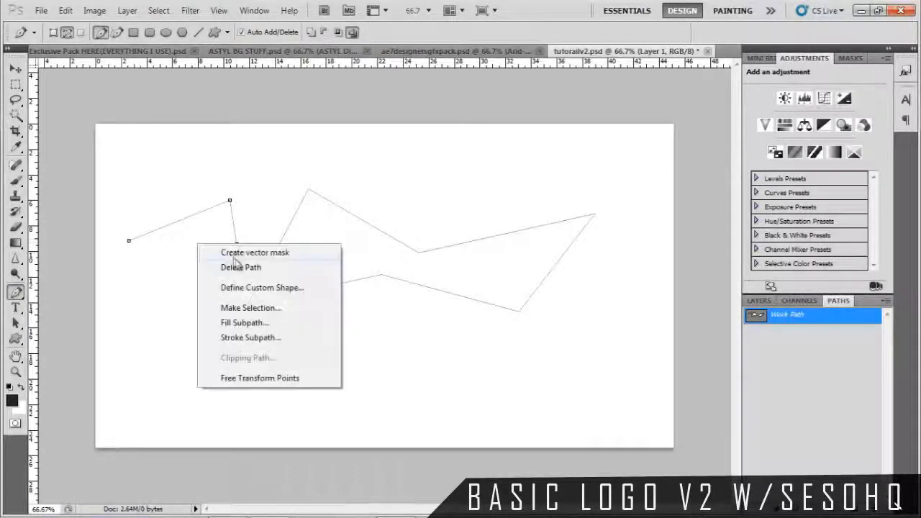
{"action": "left_click", "coordinate": [229, 263]}
{"action": "key", "text": "ctrl+z"}
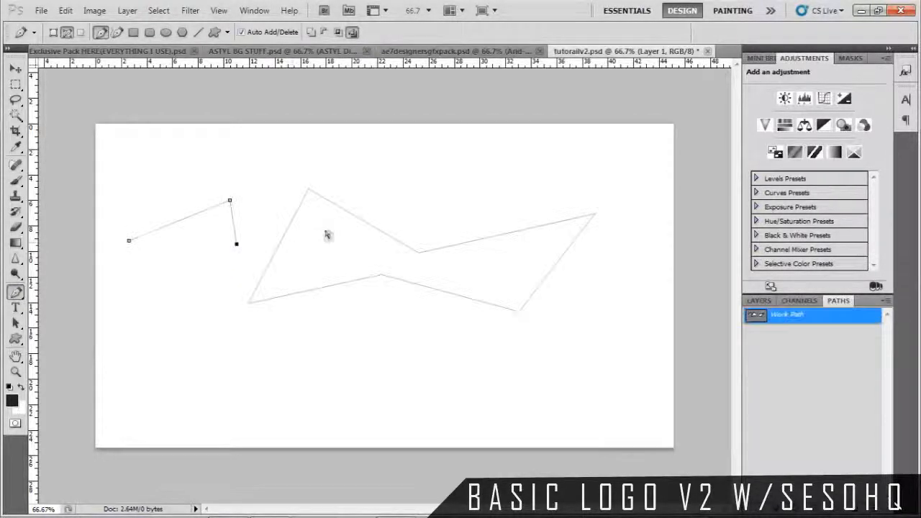
{"action": "key", "text": "ctrl+alt+z"}
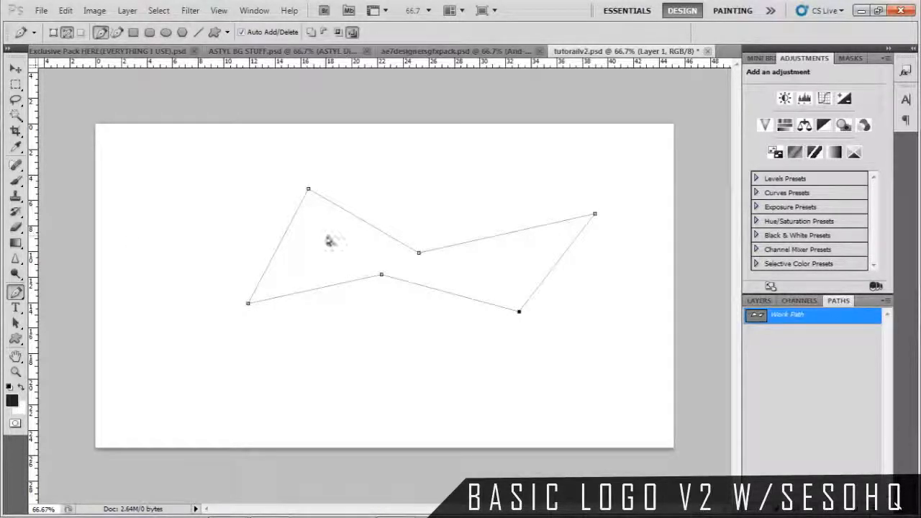
{"action": "left_click", "coordinate": [408, 215], "text": "ctrl"}
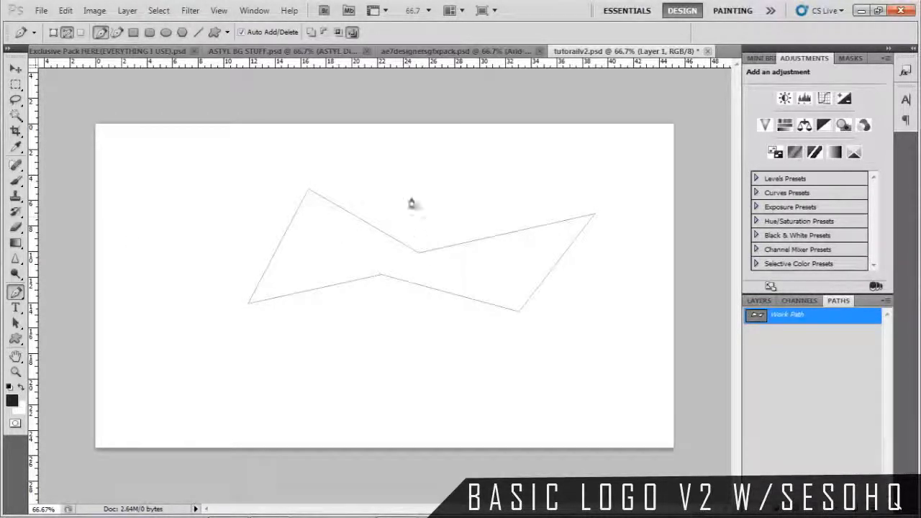
- Export the Work Path to the Desktop as an Adobe Illustrator file named tutorailv2
{"action": "left_click", "coordinate": [41, 11]}
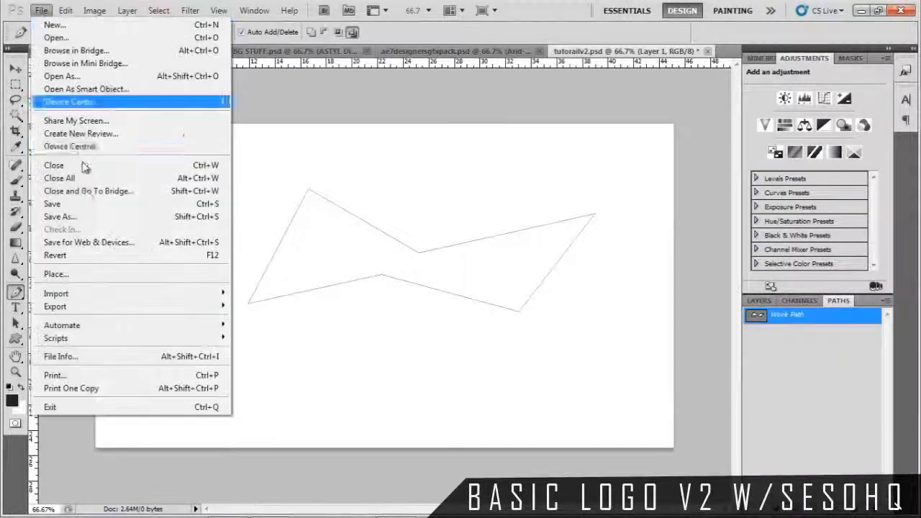
{"action": "mouse_move", "coordinate": [119, 306]}
{"action": "left_click", "coordinate": [299, 321]}
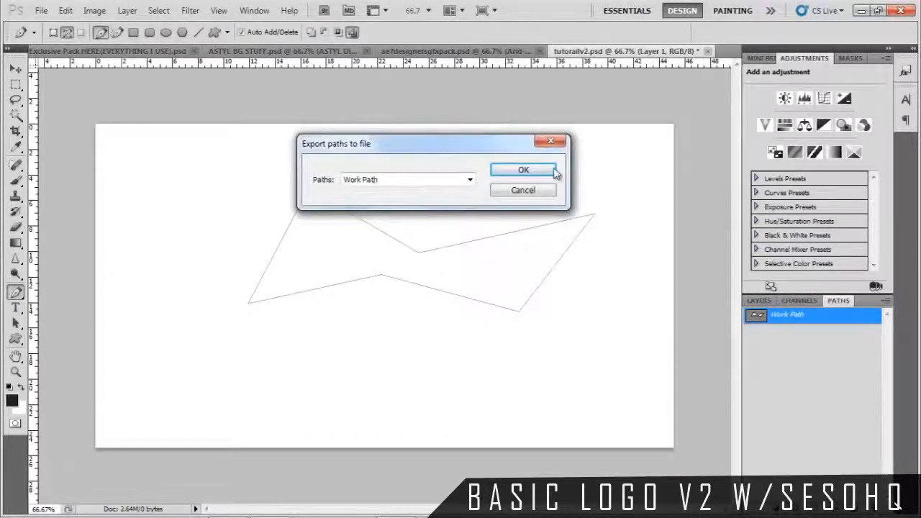
{"action": "left_click", "coordinate": [535, 174]}
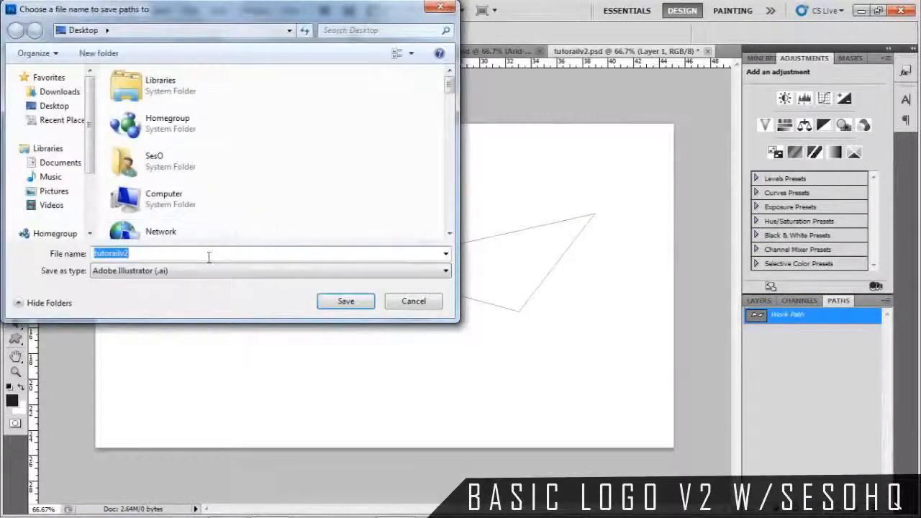
{"action": "left_click", "coordinate": [345, 301]}
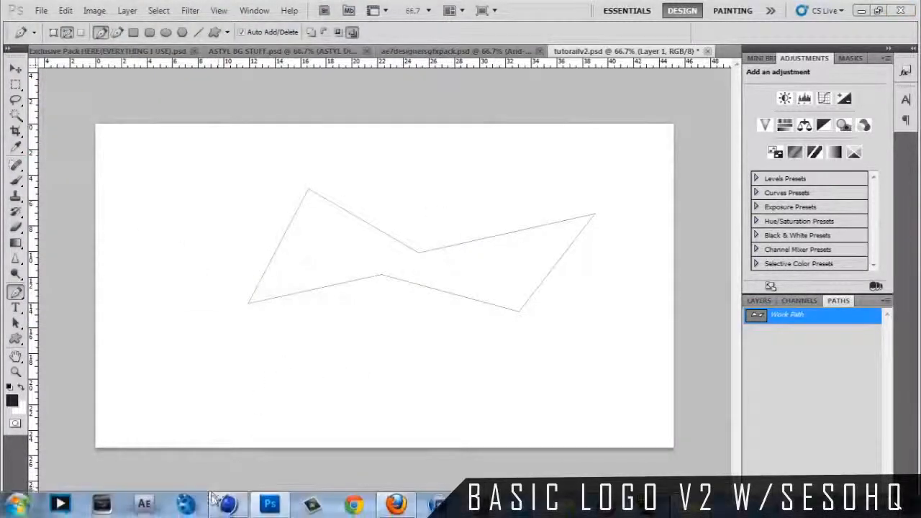
- Switch to the MODEL LIGHTROOM scene in Cinema 4D and frame its lights in the perspective view
{"action": "key", "text": "super"}
{"action": "left_click", "coordinate": [226, 502]}
{"action": "left_click_drag", "start_coordinate": [637, 65], "coordinate": [474, 216]}
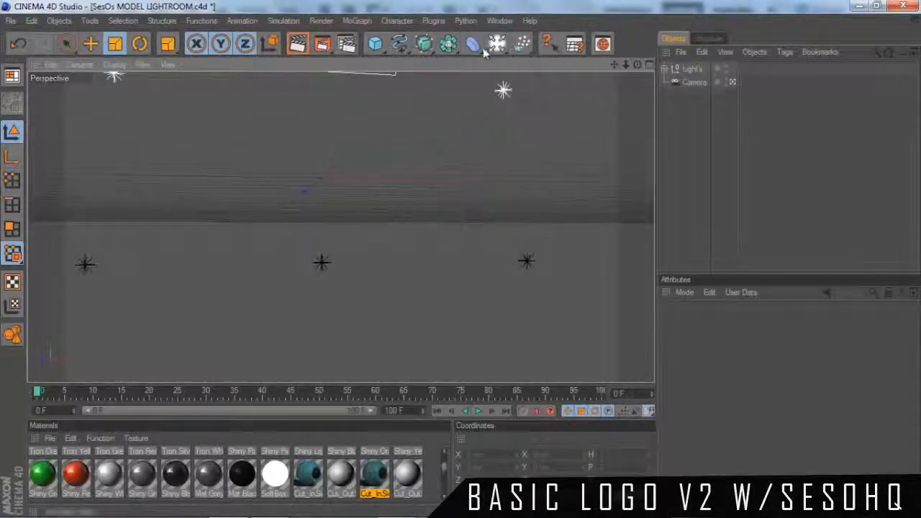
{"action": "left_click", "coordinate": [497, 44]}
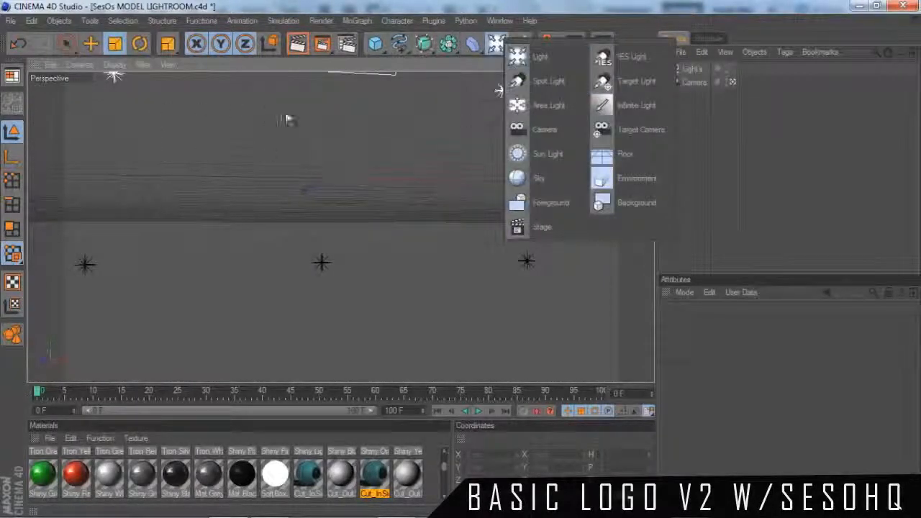
{"action": "left_click", "coordinate": [494, 57]}
{"action": "left_click_drag", "start_coordinate": [614, 64], "coordinate": [630, 108]}
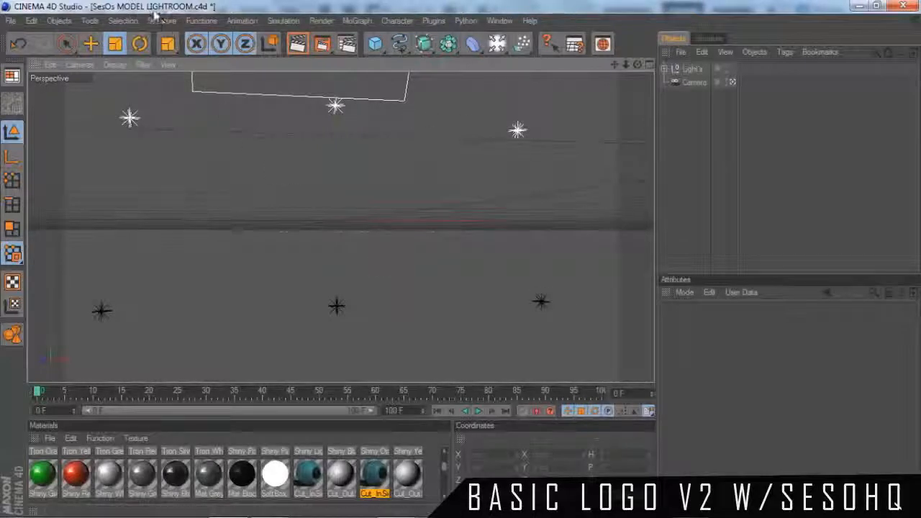
- Open tutorailv2.ai from the Desktop into the light room scene, accepting the Illustrator import settings with Connect Splines enabled
{"action": "left_click_drag", "start_coordinate": [638, 65], "coordinate": [637, 86]}
{"action": "left_click_drag", "start_coordinate": [478, 220], "coordinate": [461, 262]}
{"action": "left_click_drag", "start_coordinate": [614, 65], "coordinate": [472, 261]}
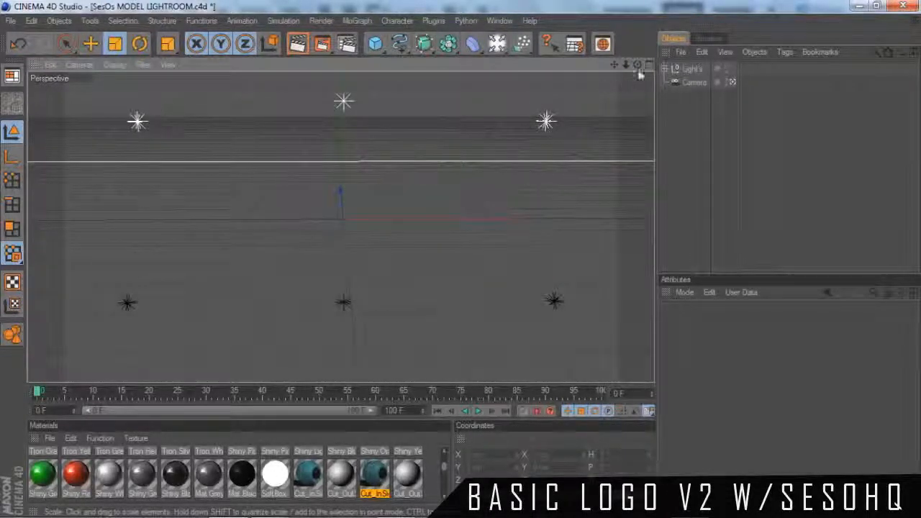
{"action": "left_click_drag", "start_coordinate": [640, 65], "coordinate": [464, 267]}
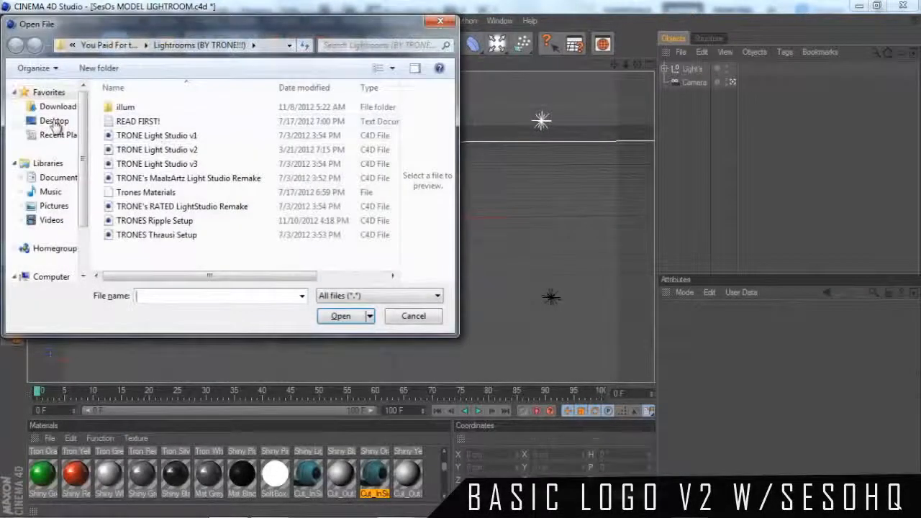
{"action": "left_click", "coordinate": [55, 121]}
{"action": "type", "text": "tur"}
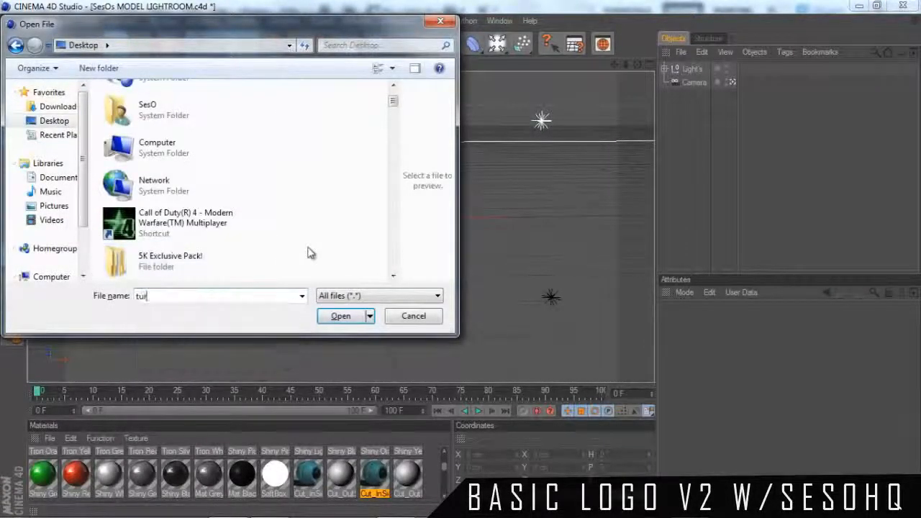
{"action": "left_click", "coordinate": [149, 307]}
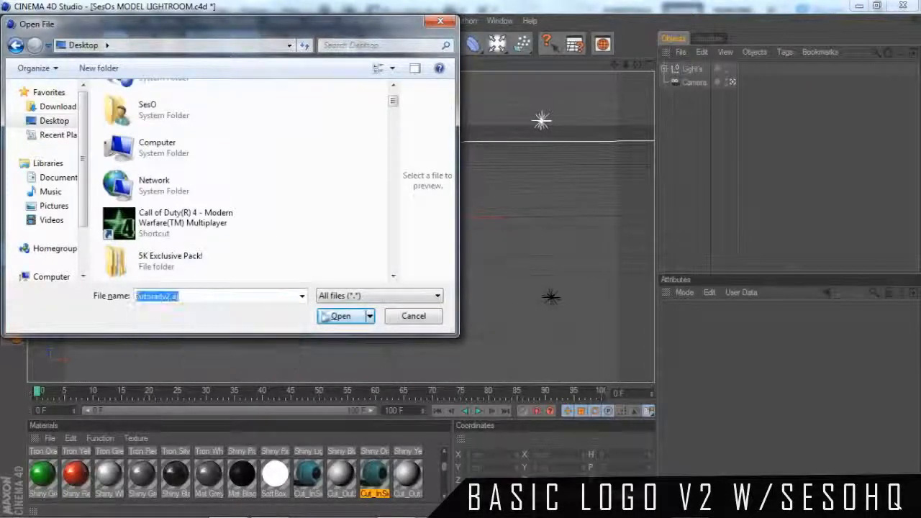
{"action": "key", "text": "Return"}
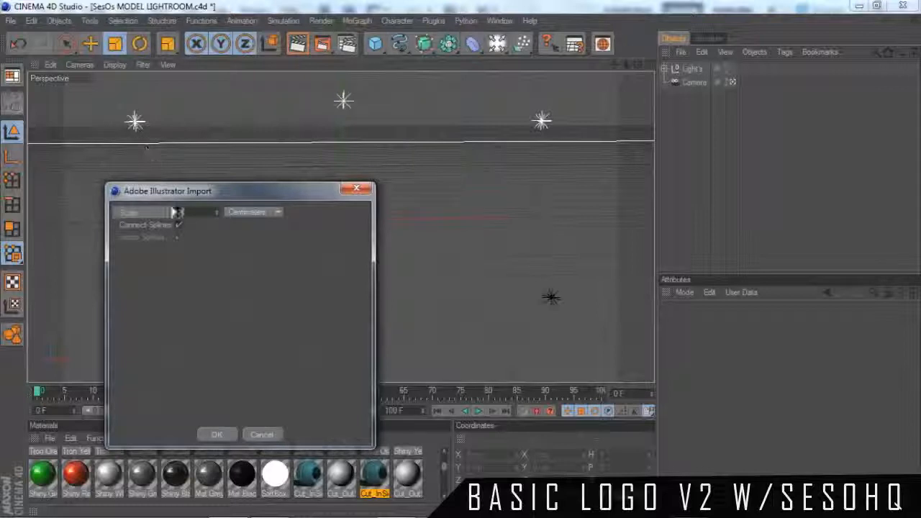
{"action": "left_click", "coordinate": [218, 435]}
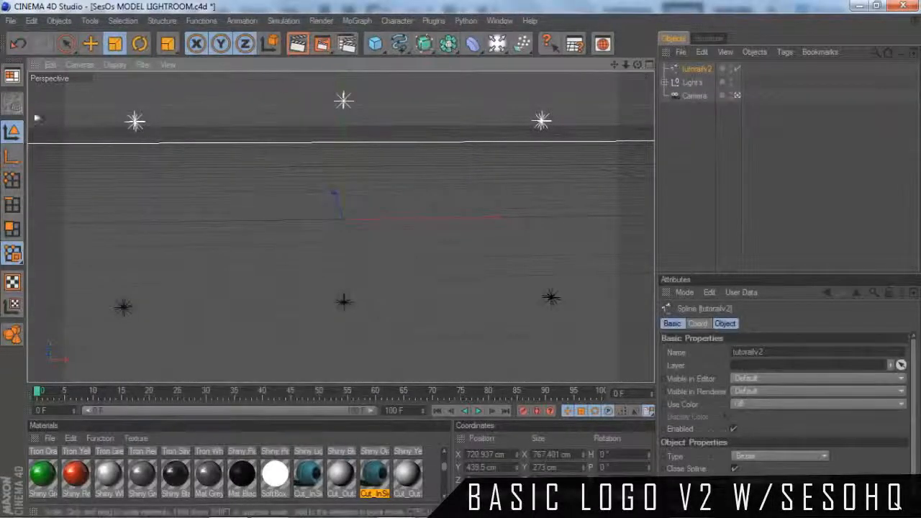
- Move the imported logo spline between the scene lights, to about X 44.8 cm and Y 94.6 cm
{"action": "left_click", "coordinate": [90, 44]}
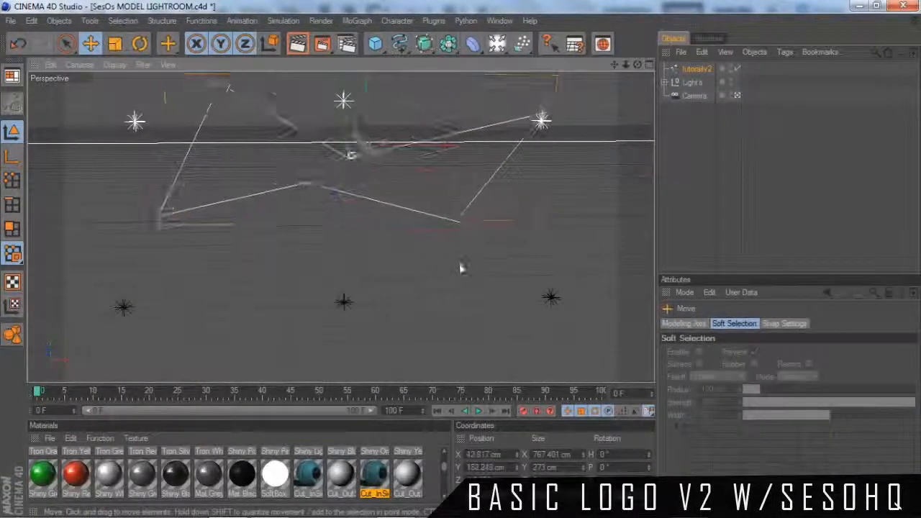
{"action": "mouse_move", "coordinate": [464, 273]}
{"action": "left_mouse_down", "text": "alt"}
{"action": "mouse_move", "coordinate": [468, 246]}
{"action": "mouse_move", "coordinate": [451, 269]}
{"action": "mouse_move", "coordinate": [596, 249]}
{"action": "mouse_move", "coordinate": [454, 269]}
{"action": "mouse_move", "coordinate": [467, 261]}
{"action": "left_mouse_up", "text": "alt"}
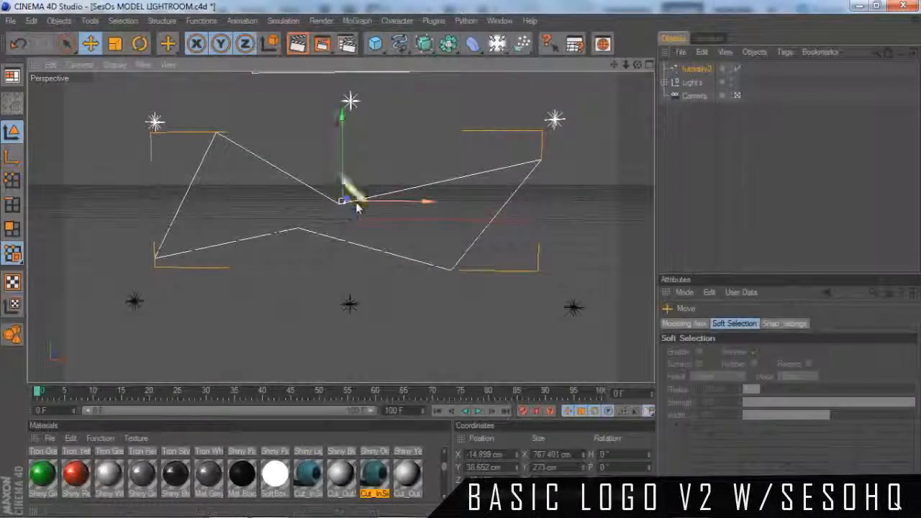
{"action": "left_click_drag", "start_coordinate": [344, 200], "coordinate": [374, 173]}
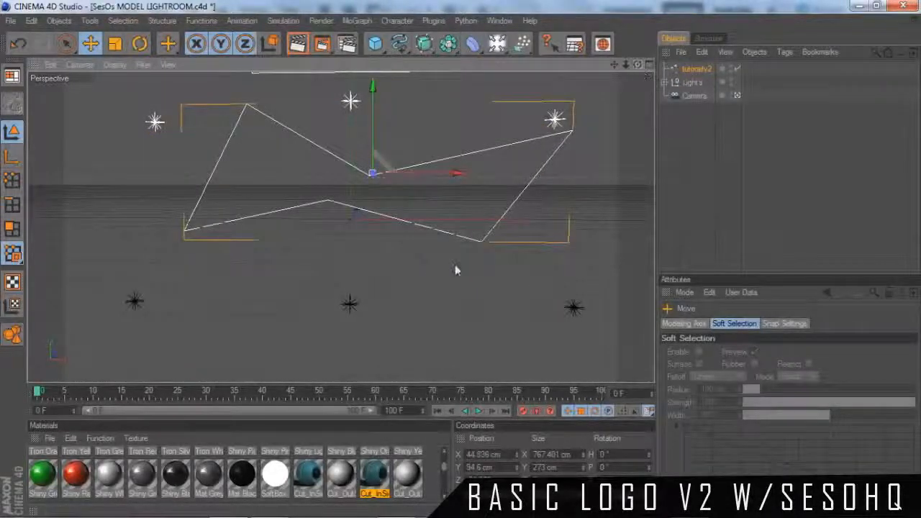
- Add an Extrude NURBS and nest the tutorailv2 spline inside it to give the outline thickness
{"action": "left_click_drag", "start_coordinate": [455, 270], "coordinate": [462, 64], "text": "alt"}
{"action": "left_click", "coordinate": [430, 45]}
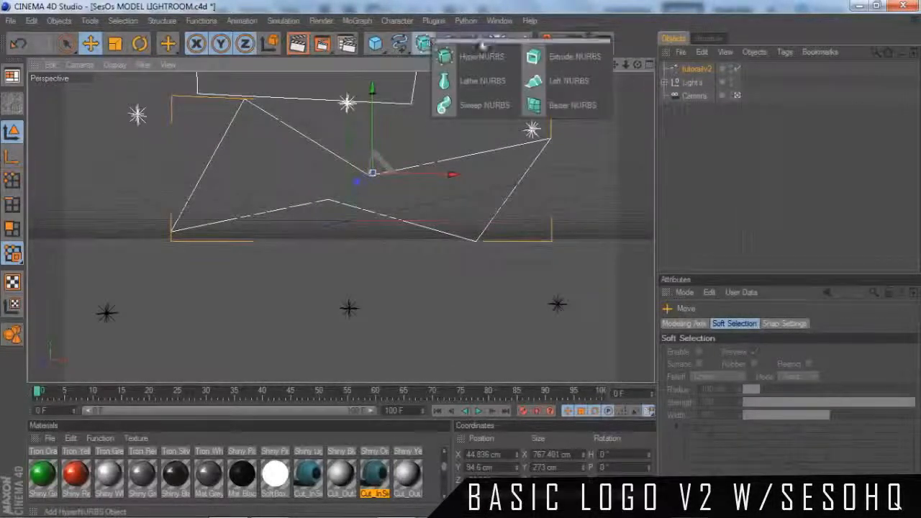
{"action": "left_click", "coordinate": [554, 63]}
{"action": "left_click_drag", "start_coordinate": [695, 83], "coordinate": [692, 79]}
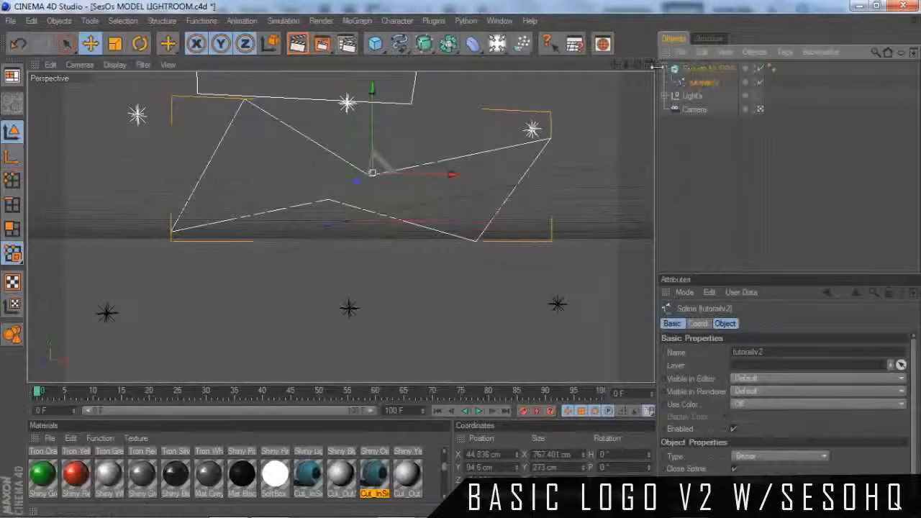
{"action": "left_click", "coordinate": [664, 68]}
{"action": "left_click_drag", "start_coordinate": [479, 274], "coordinate": [464, 259], "text": "alt"}
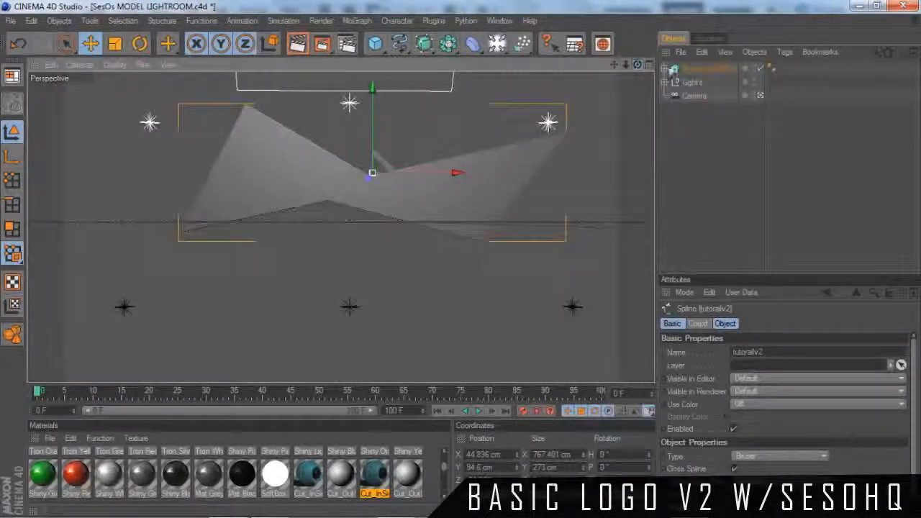
- Set the Extrude NURBS start and end caps to Fillet Cap, each with 2 steps and a 4 cm radius
{"action": "left_click", "coordinate": [695, 71]}
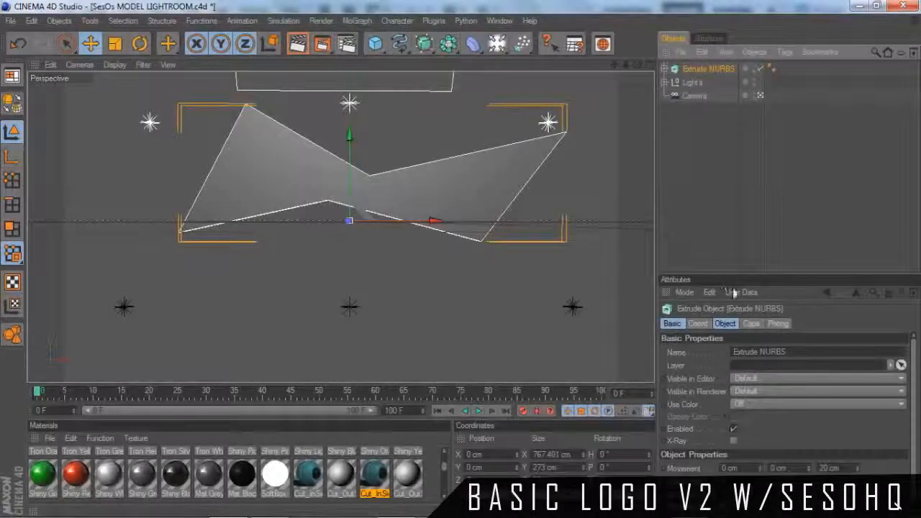
{"action": "left_click", "coordinate": [751, 324]}
{"action": "left_click", "coordinate": [725, 351]}
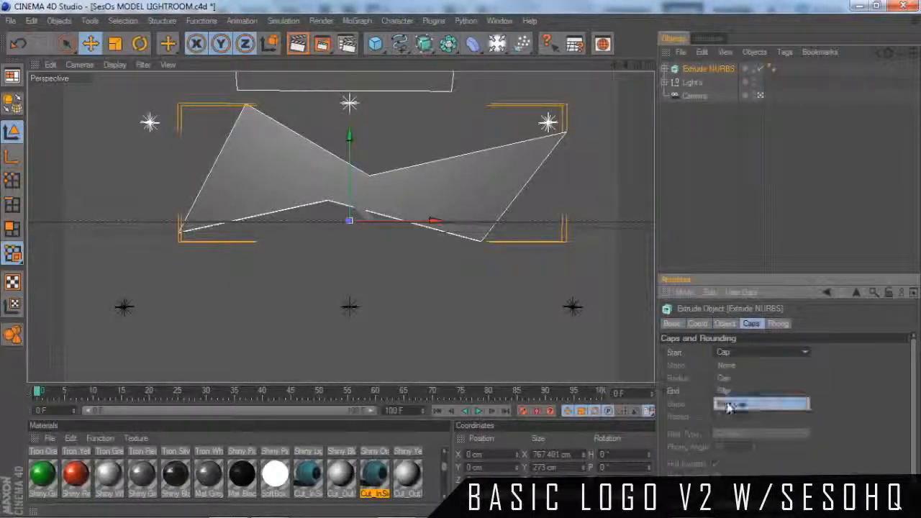
{"action": "left_click", "coordinate": [730, 403]}
{"action": "left_click", "coordinate": [728, 391]}
{"action": "left_click", "coordinate": [731, 444]}
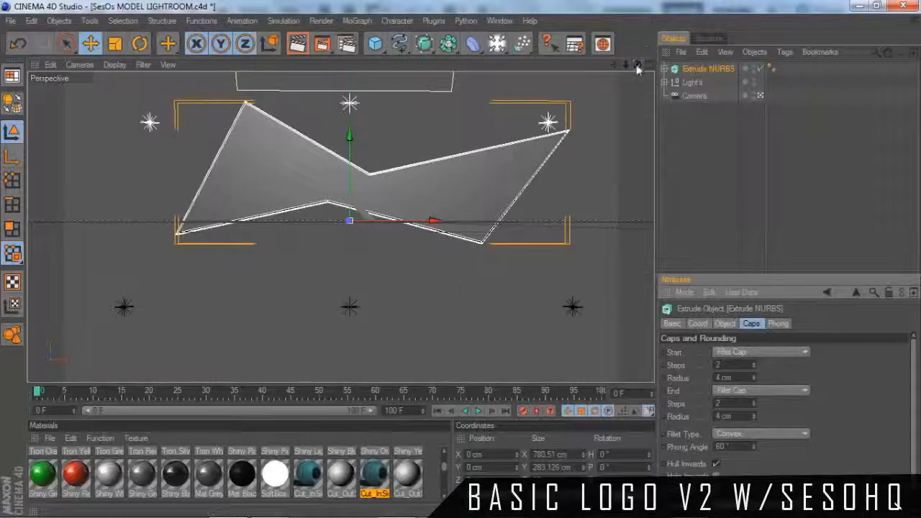
{"action": "left_click_drag", "start_coordinate": [637, 64], "coordinate": [462, 259]}
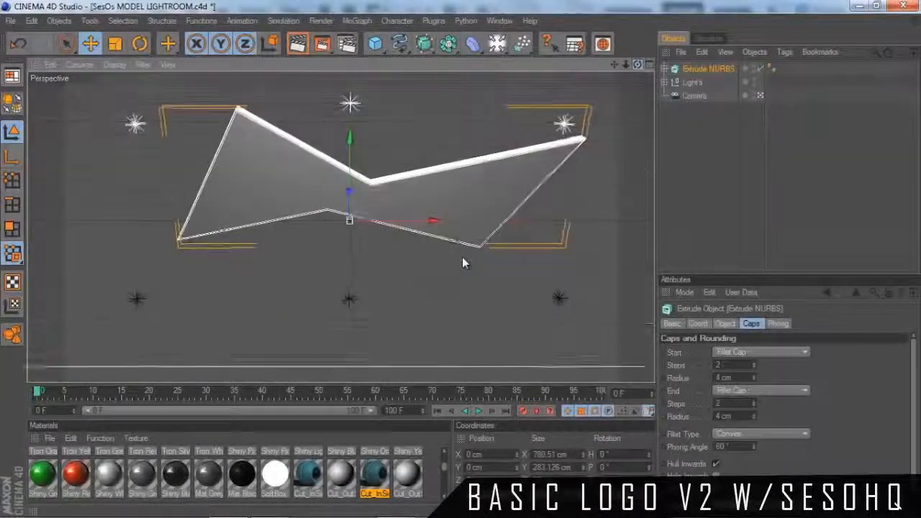
{"action": "left_click_drag", "start_coordinate": [639, 66], "coordinate": [472, 343]}
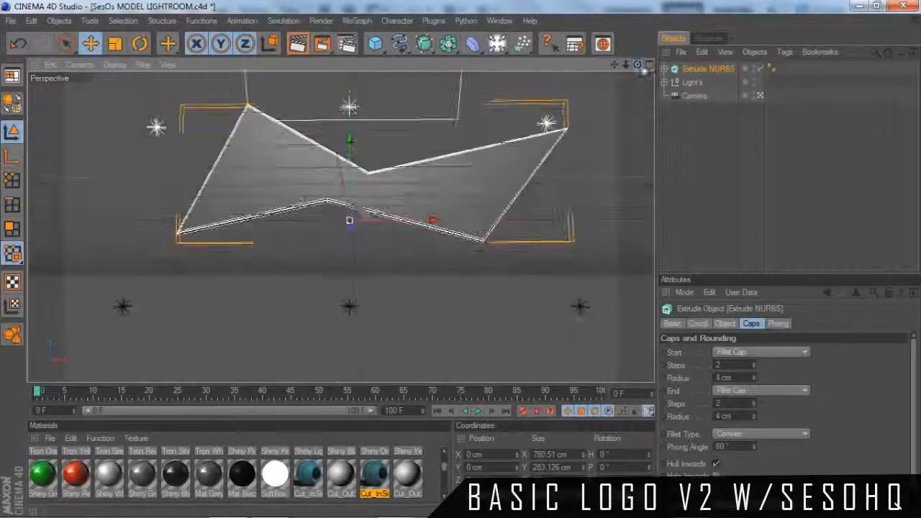
- Leave the scene camera, duplicate the extruded shape, and move the copy straight down to about Y -214.9 cm
{"action": "left_click", "coordinate": [758, 97]}
{"action": "scroll", "coordinate": [468, 195], "scroll_direction": "up", "scroll_amount": 6}
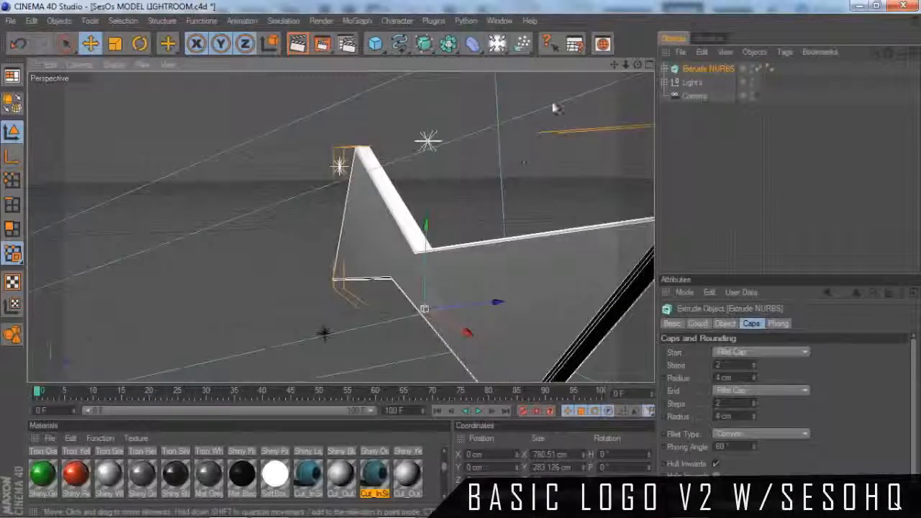
{"action": "left_click_drag", "start_coordinate": [613, 66], "coordinate": [421, 159]}
{"action": "key", "text": "ctrl+c"}
{"action": "key", "text": "ctrl+v"}
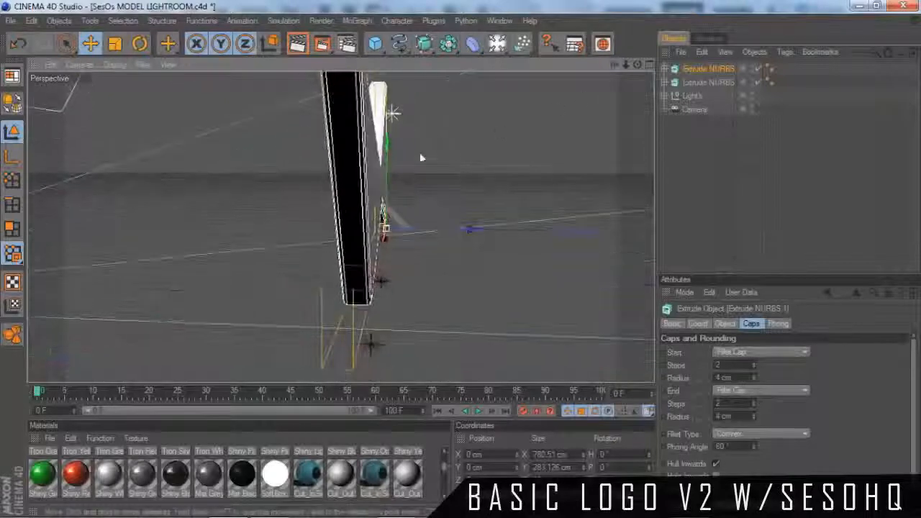
{"action": "left_click_drag", "start_coordinate": [461, 237], "coordinate": [461, 266]}
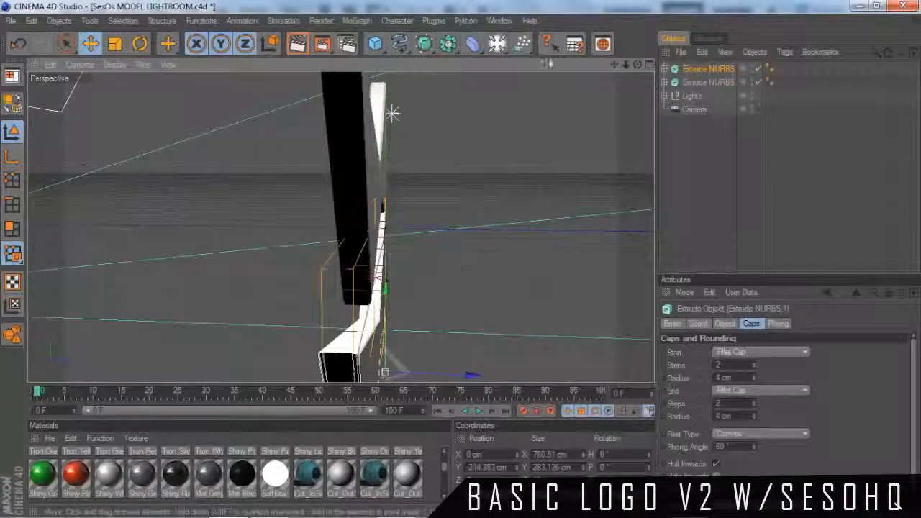
- Rotate the original upper shape clockwise so that its right-hand wing tilts downward
{"action": "left_click_drag", "start_coordinate": [637, 65], "coordinate": [471, 273]}
{"action": "left_click_drag", "start_coordinate": [626, 65], "coordinate": [463, 257]}
{"action": "left_click", "coordinate": [701, 82]}
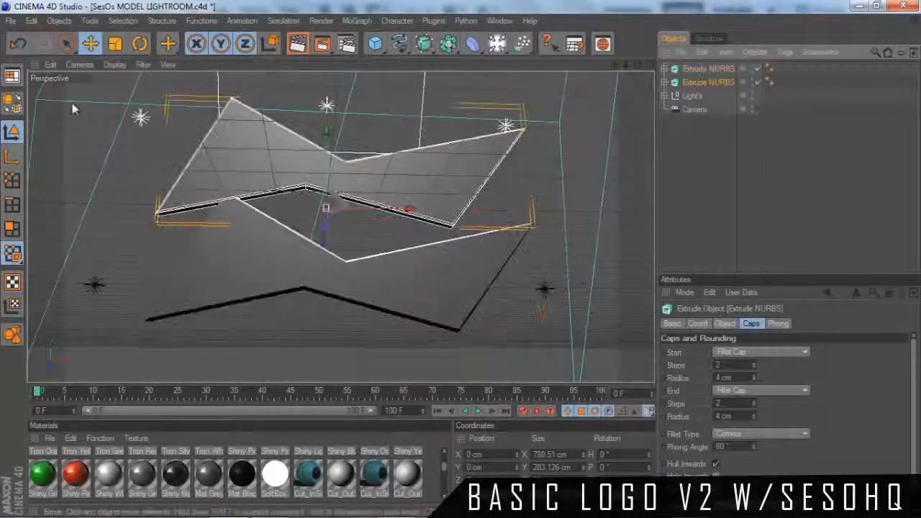
{"action": "left_click", "coordinate": [139, 44]}
{"action": "left_click_drag", "start_coordinate": [290, 175], "coordinate": [293, 168]}
- Switch to tutorailv2.psd in Photoshop to review the Work Path outline, and return to Cinema 4D
{"action": "mouse_move", "coordinate": [262, 508]}
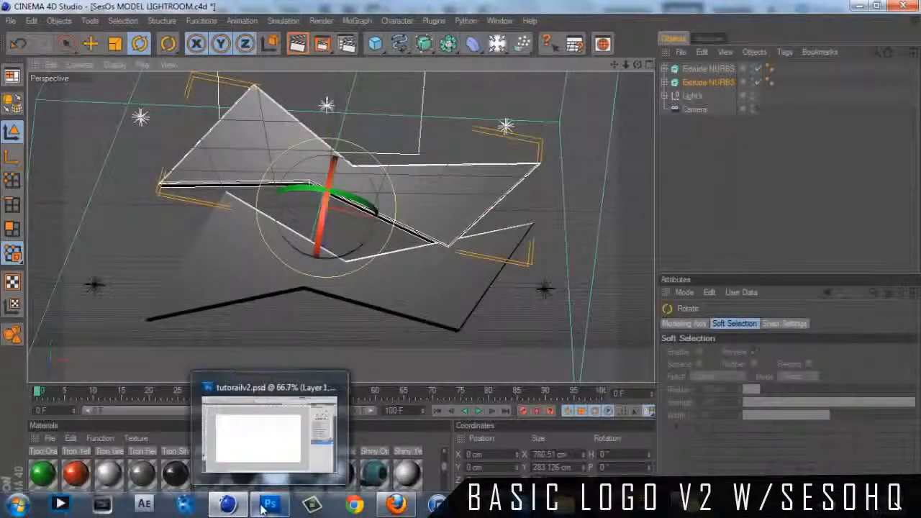
{"action": "left_click", "coordinate": [256, 464]}
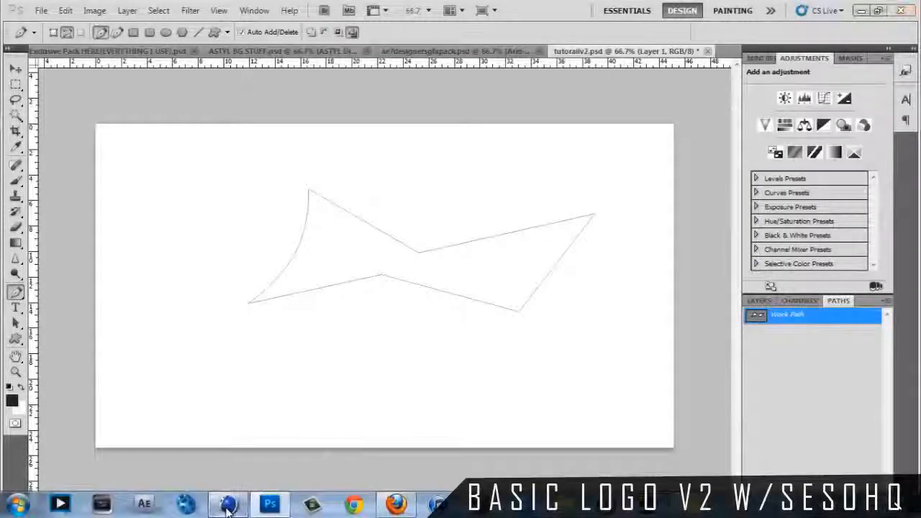
{"action": "left_click", "coordinate": [227, 508]}
- Rotate the lower copy clockwise and move it to about X -37.7 cm and Y -238.5 cm
{"action": "left_click_drag", "start_coordinate": [614, 64], "coordinate": [614, 57]}
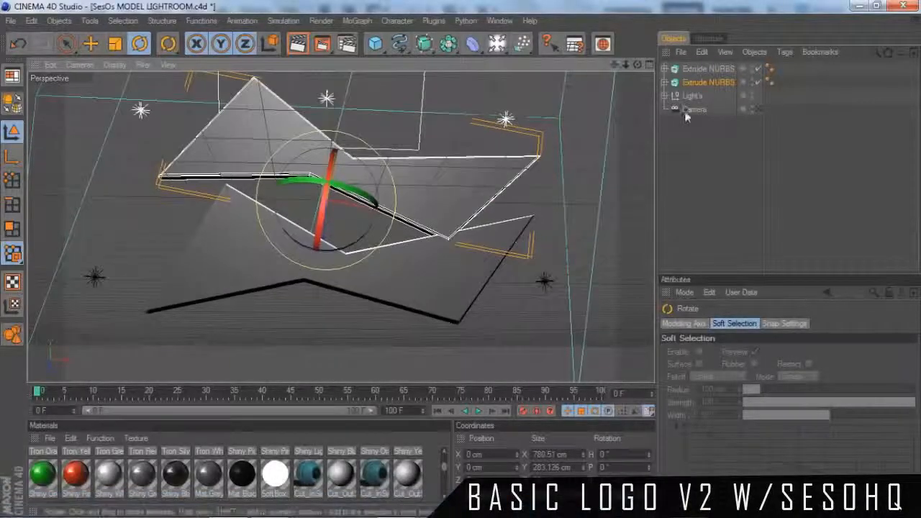
{"action": "left_click", "coordinate": [696, 70]}
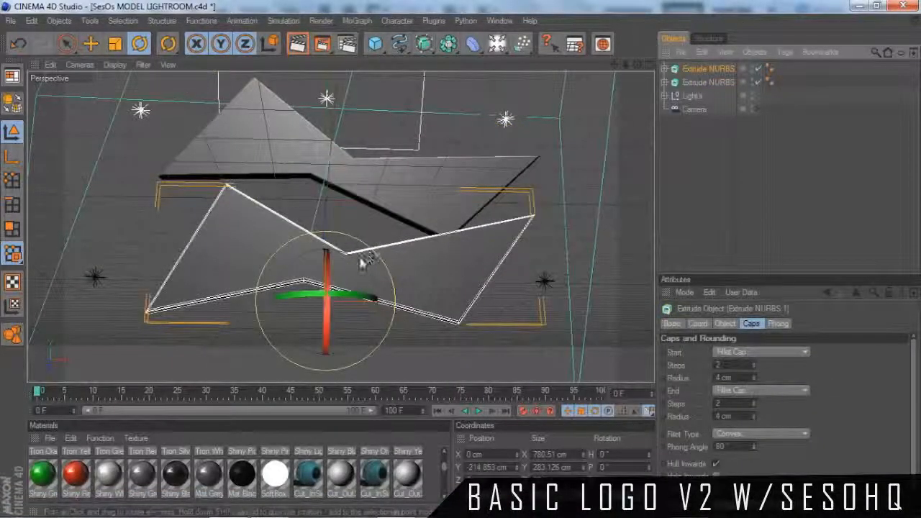
{"action": "left_click_drag", "start_coordinate": [362, 261], "coordinate": [462, 265]}
{"action": "left_click", "coordinate": [90, 43]}
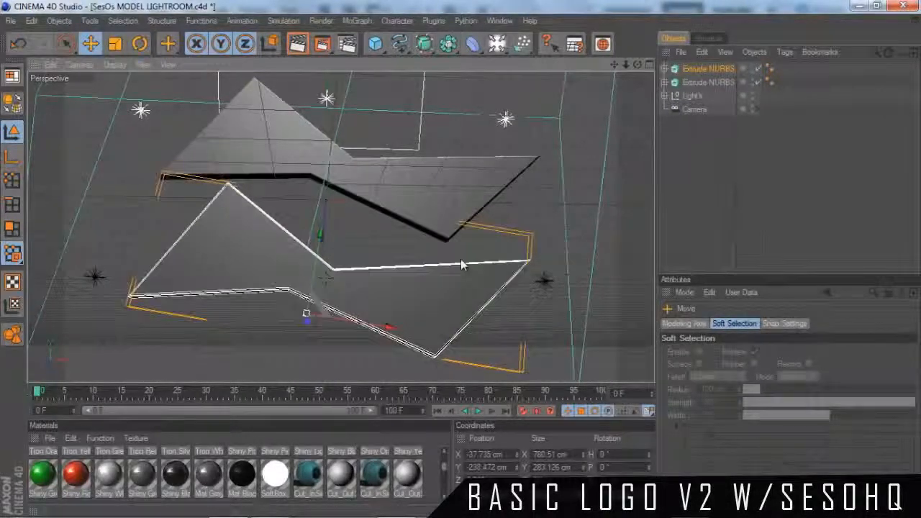
- Rotate the lower copy slightly back counterclockwise and nudge it along X to about -33.7 cm
{"action": "left_click", "coordinate": [140, 43]}
{"action": "left_click_drag", "start_coordinate": [304, 251], "coordinate": [285, 268]}
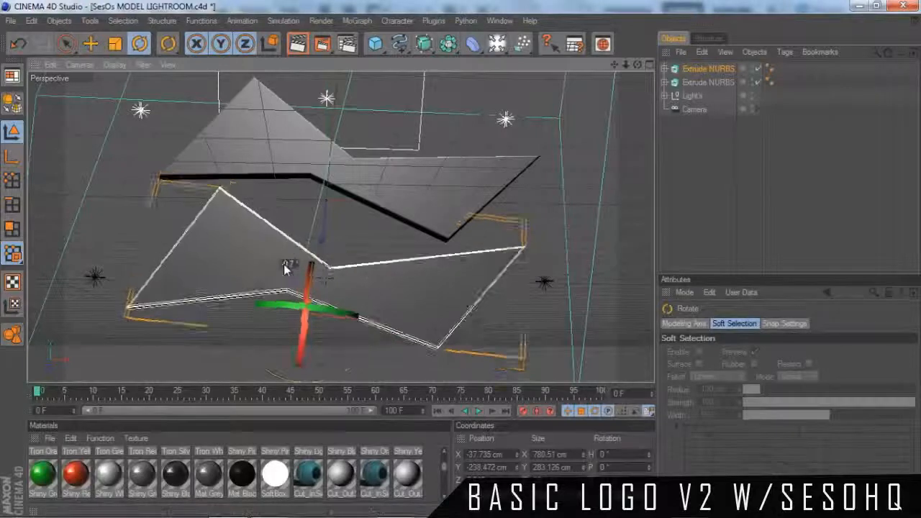
{"action": "key", "text": "e"}
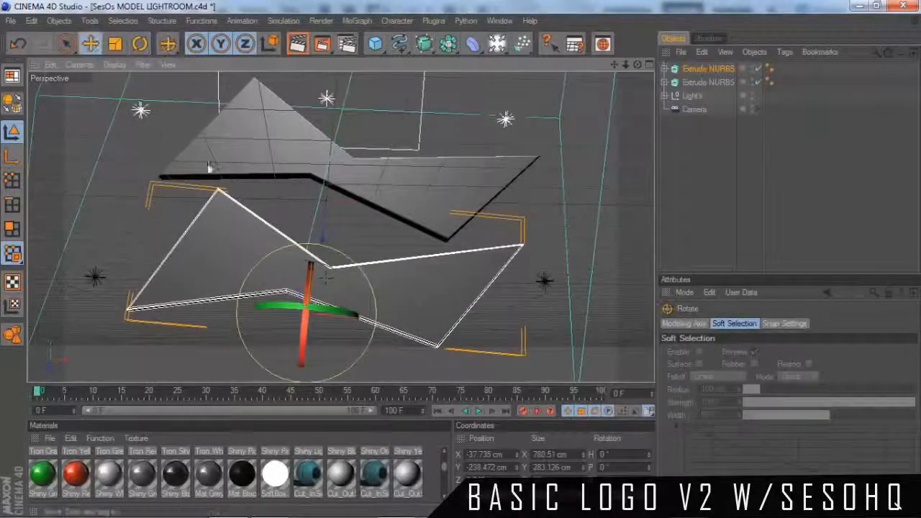
{"action": "left_click_drag", "start_coordinate": [310, 313], "coordinate": [312, 313]}
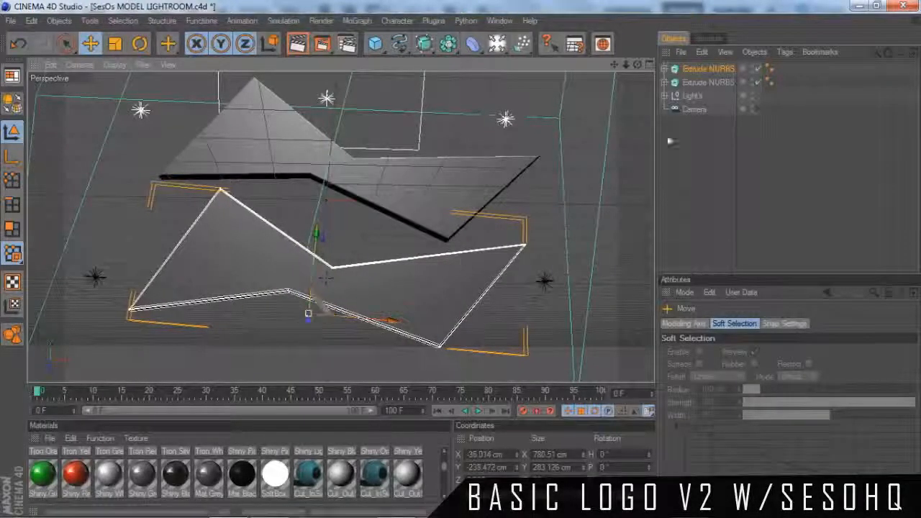
- Group both Extrude NURBS shapes into one null object and rename it logo
{"action": "left_click_drag", "start_coordinate": [626, 65], "coordinate": [462, 259]}
{"action": "scroll", "coordinate": [566, 126], "scroll_direction": "down", "scroll_amount": 1}
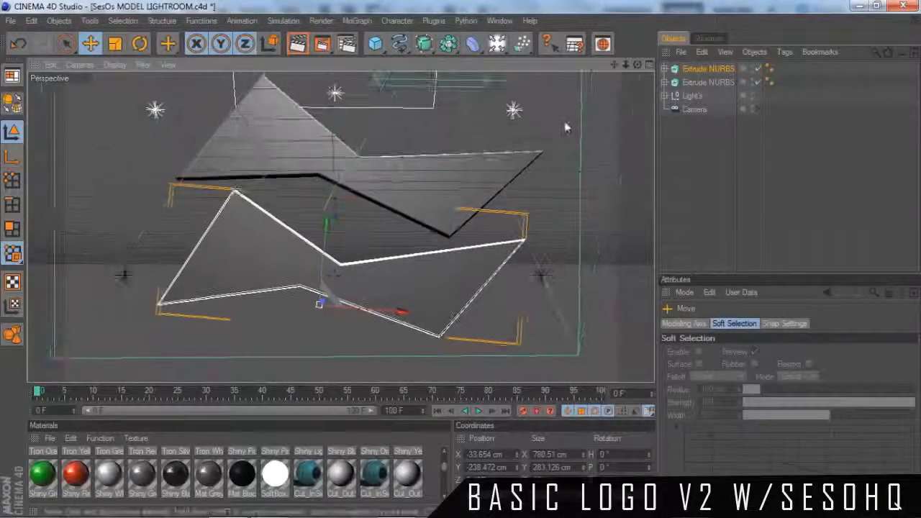
{"action": "left_click", "coordinate": [709, 82], "text": "ctrl"}
{"action": "right_click", "coordinate": [702, 82]}
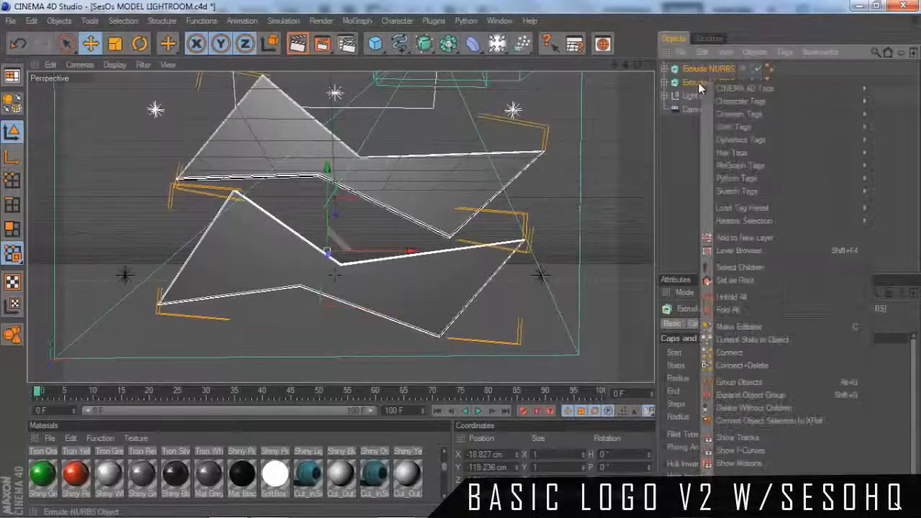
{"action": "left_click", "coordinate": [737, 382]}
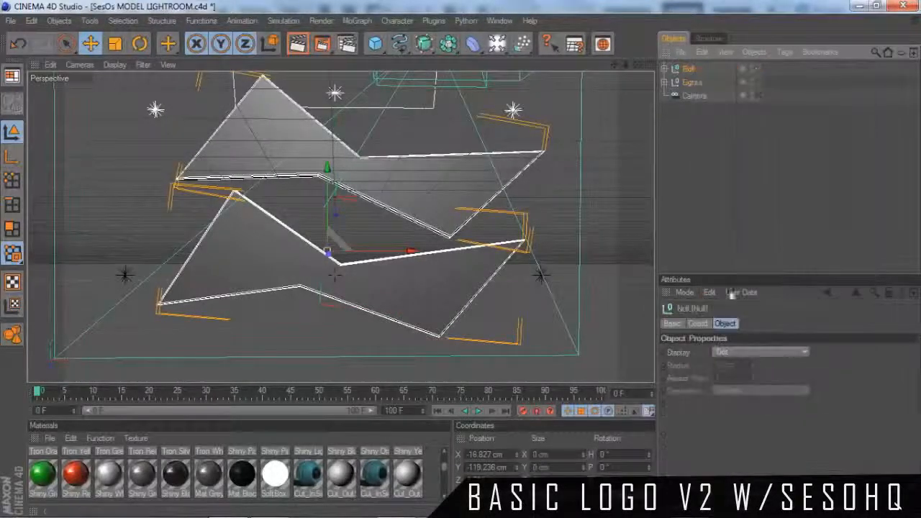
{"action": "double_click", "coordinate": [689, 68]}
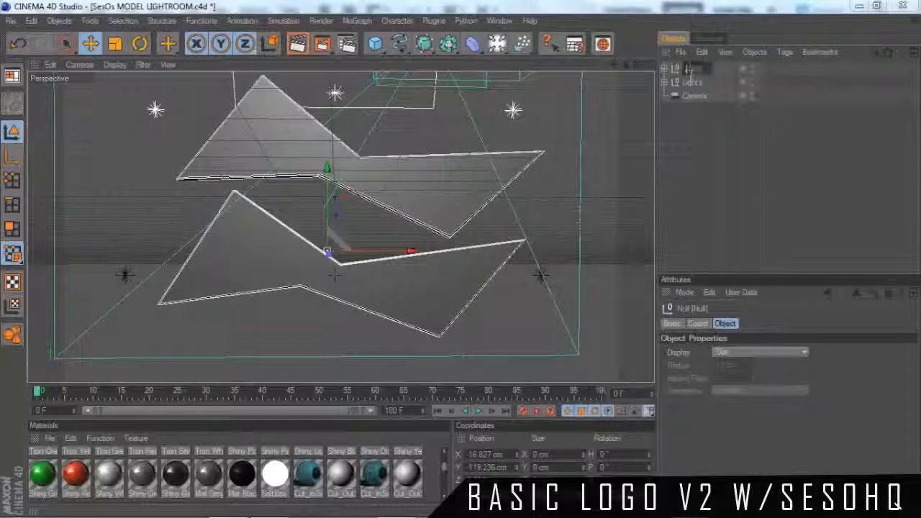
{"action": "type", "text": "logo"}
{"action": "key", "text": "Return"}
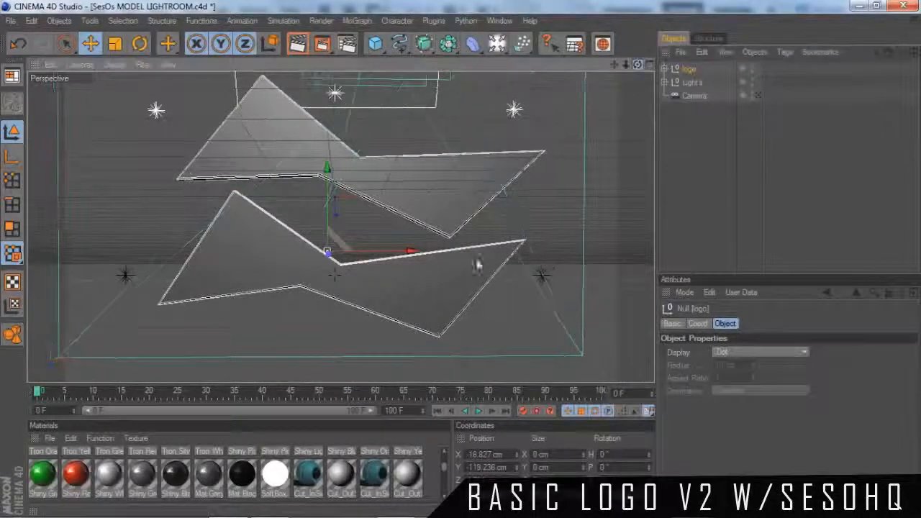
{"action": "mouse_move", "coordinate": [479, 263]}
{"action": "left_mouse_down", "text": "alt"}
{"action": "mouse_move", "coordinate": [463, 257]}
{"action": "mouse_move", "coordinate": [469, 262]}
{"action": "left_mouse_up", "text": "alt"}
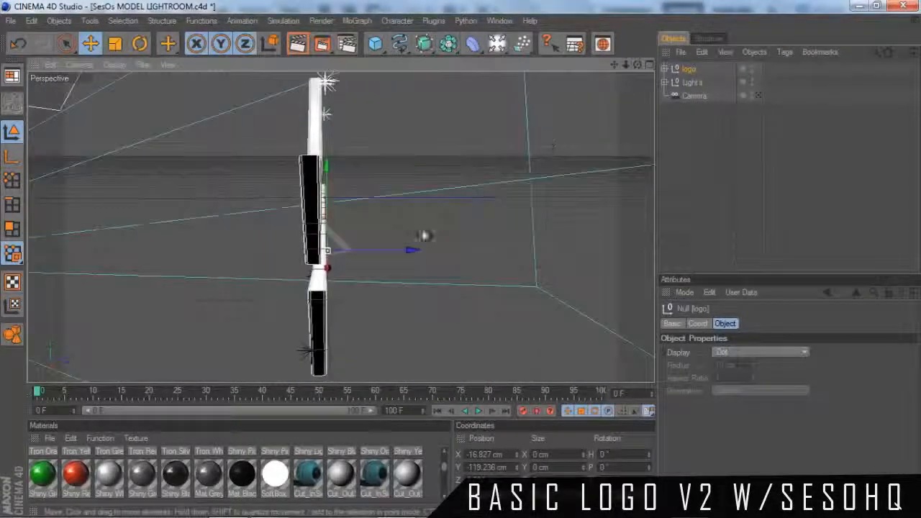
- Duplicate the logo null twice, offsetting each copy along Z so the copies line up in a row with narrow gaps
{"action": "key", "text": "ctrl+v"}
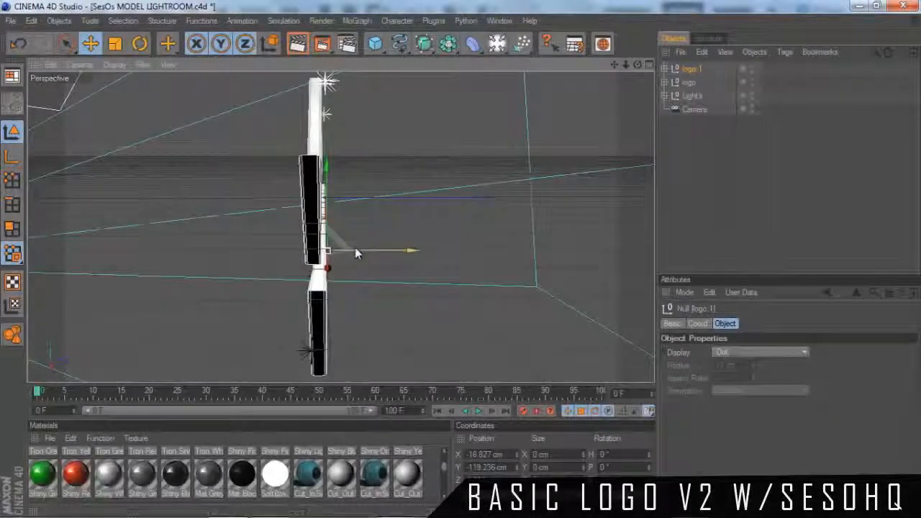
{"action": "left_click_drag", "start_coordinate": [353, 251], "coordinate": [462, 265]}
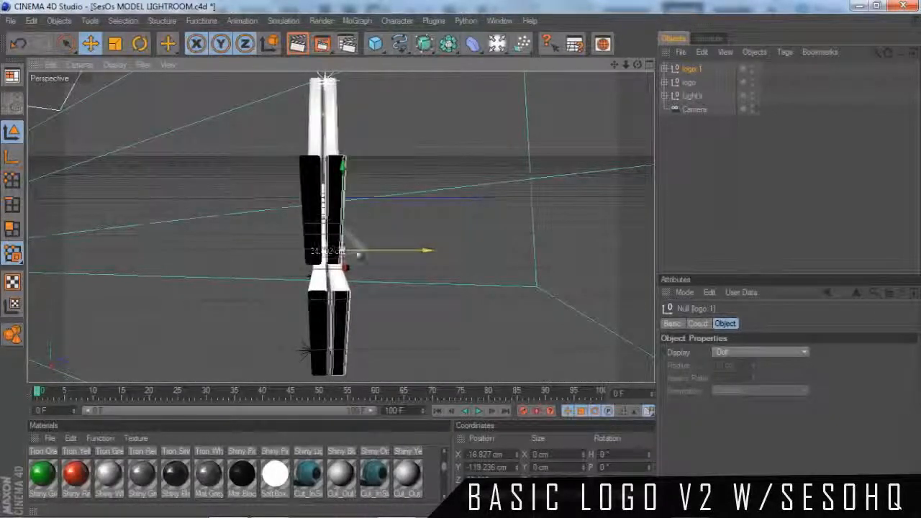
{"action": "key", "text": "ctrl+v"}
{"action": "left_click_drag", "start_coordinate": [355, 251], "coordinate": [462, 259]}
{"action": "key", "text": "ctrl+v"}
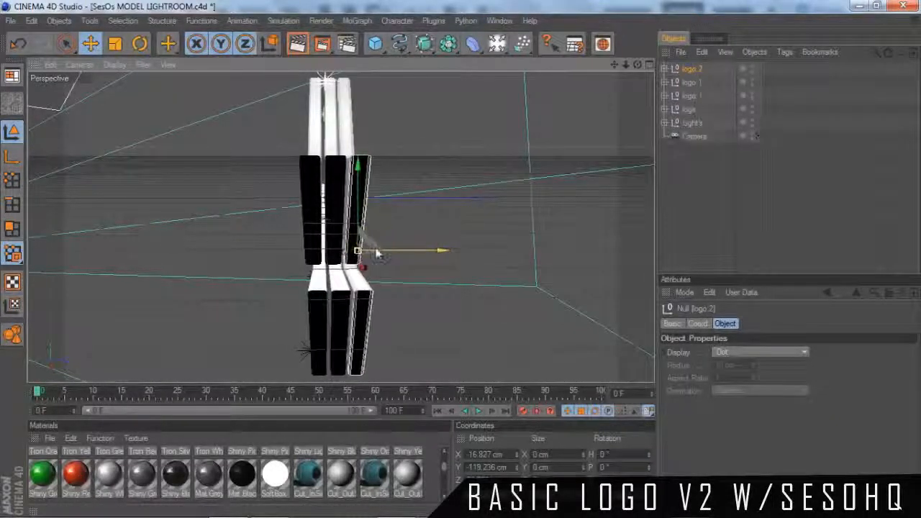
{"action": "left_click_drag", "start_coordinate": [360, 251], "coordinate": [481, 242]}
{"action": "key", "text": "Delete"}
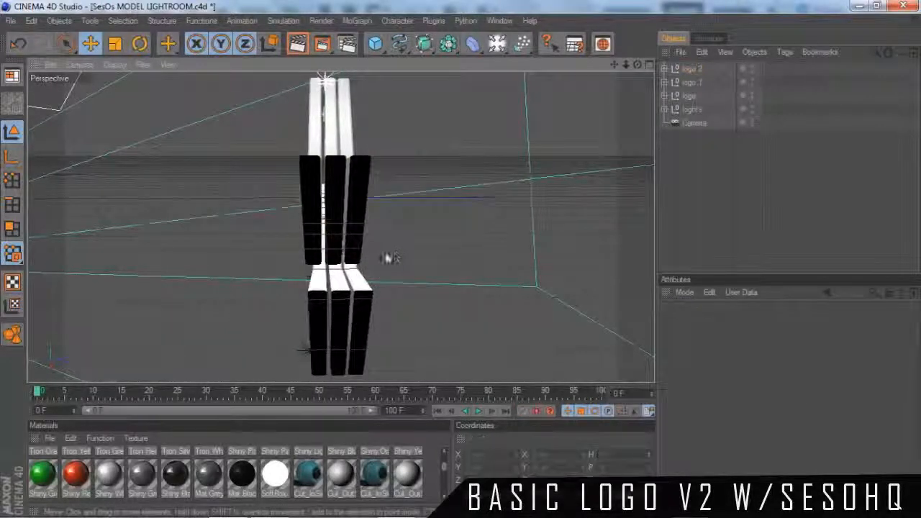
{"action": "left_click", "coordinate": [697, 68]}
{"action": "left_click_drag", "start_coordinate": [393, 251], "coordinate": [461, 259]}
{"action": "key", "text": "Delete"}
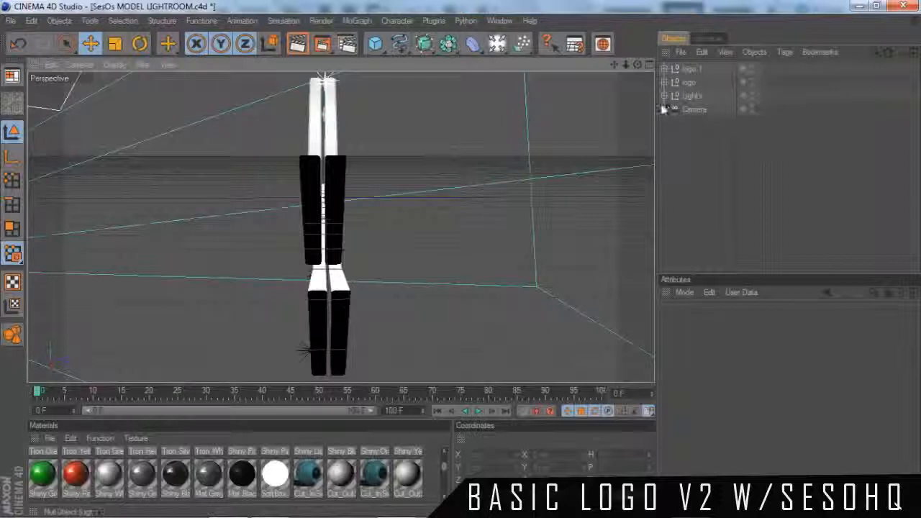
{"action": "key", "text": "ctrl+v"}
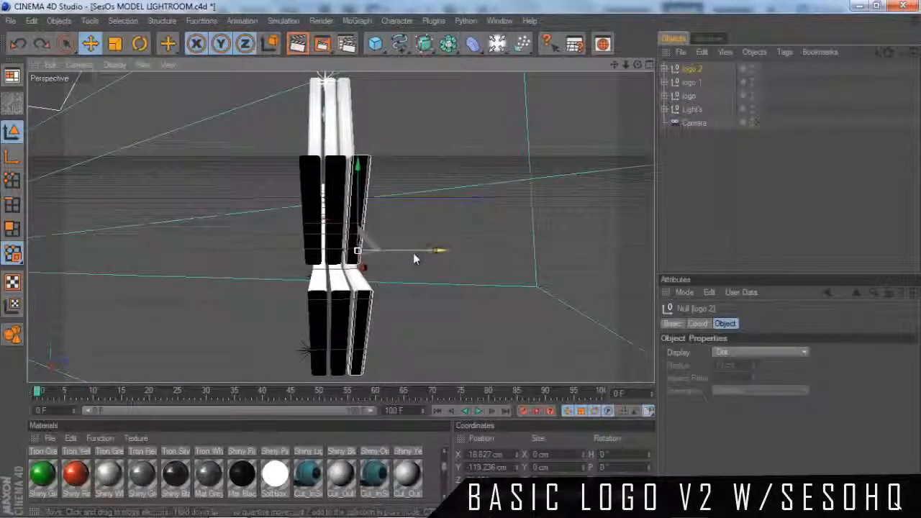
- Add two more logo copies offset along Z to extend the row to five logo layers
{"action": "key", "text": "ctrl+v"}
{"action": "left_click_drag", "start_coordinate": [413, 251], "coordinate": [460, 259]}
{"action": "key", "text": "ctrl+v"}
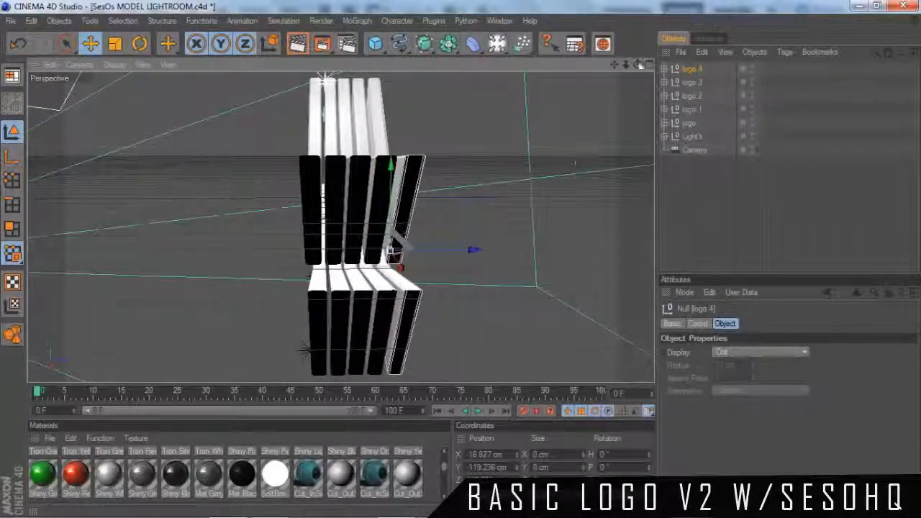
- Add a MoGraph Random effector to the scene and set its strength to 100 %
{"action": "left_click_drag", "start_coordinate": [637, 64], "coordinate": [460, 267]}
{"action": "left_click", "coordinate": [367, 22]}
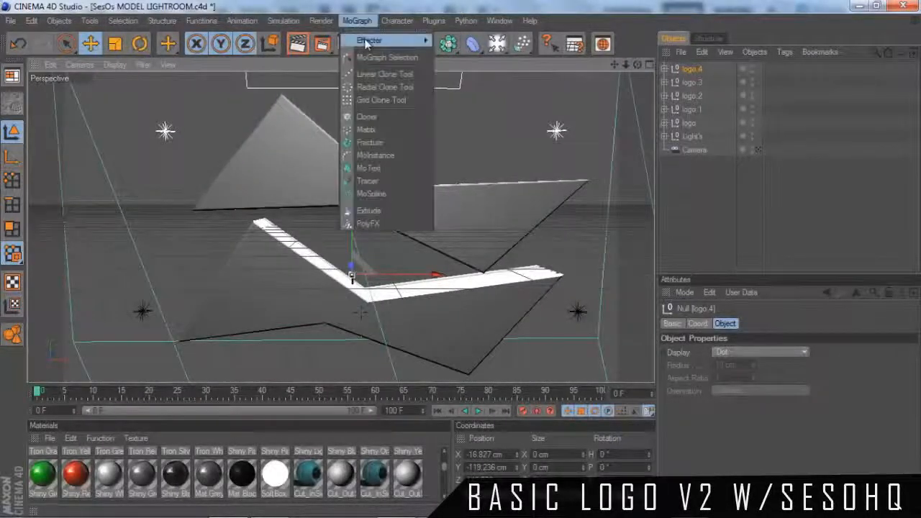
{"action": "mouse_move", "coordinate": [367, 43]}
{"action": "left_click", "coordinate": [460, 126]}
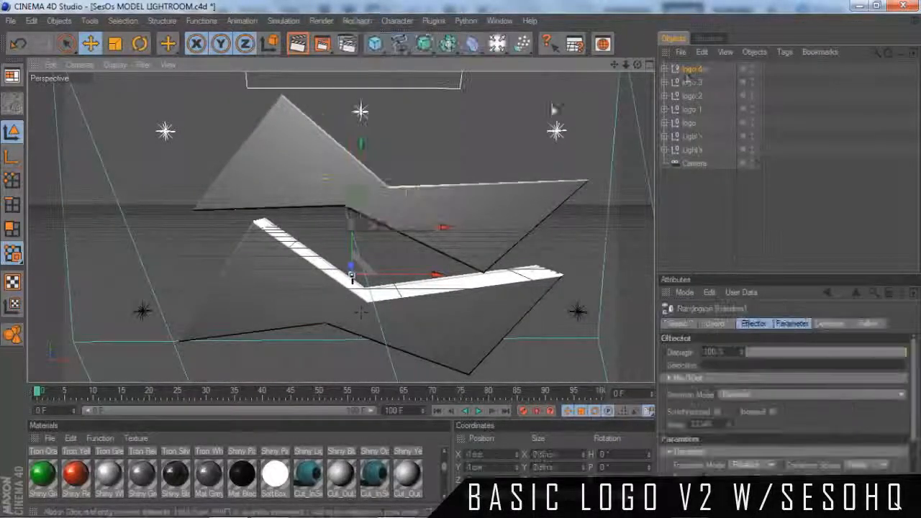
{"action": "left_click", "coordinate": [723, 350]}
{"action": "type", "text": "100"}
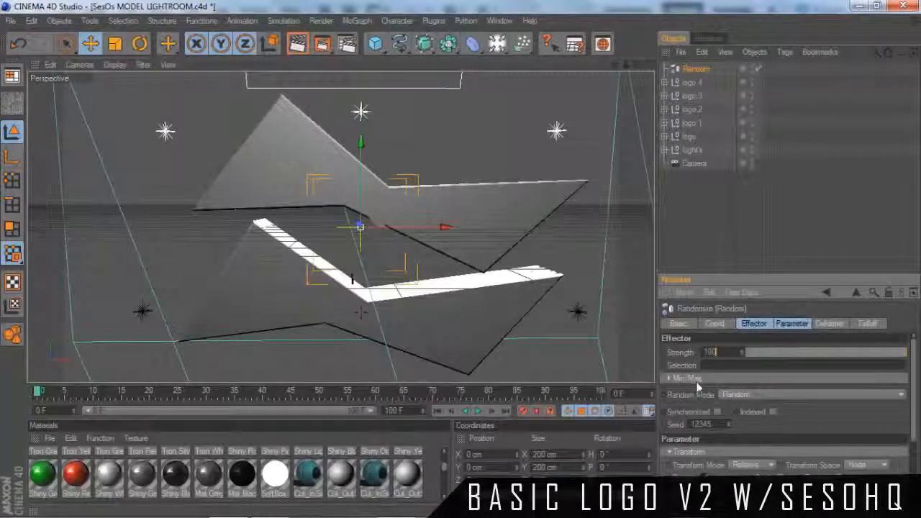
- Set the Random effector's position X, Y and Z to 30 cm each and its deformation to Point
{"action": "left_click", "coordinate": [804, 325]}
{"action": "type", "text": "30"}
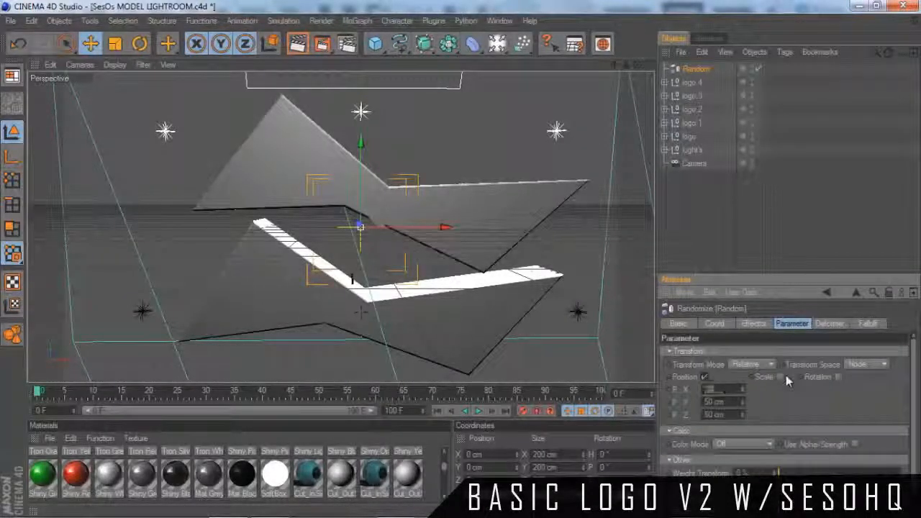
{"action": "key", "text": "Tab"}
{"action": "type", "text": "30"}
{"action": "key", "text": "Tab"}
{"action": "type", "text": "30"}
{"action": "left_click", "coordinate": [828, 323]}
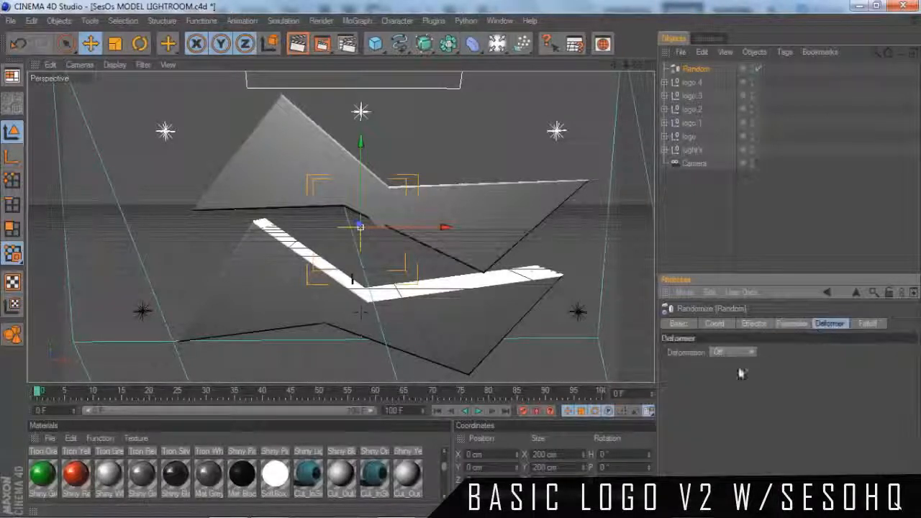
{"action": "left_click", "coordinate": [727, 390]}
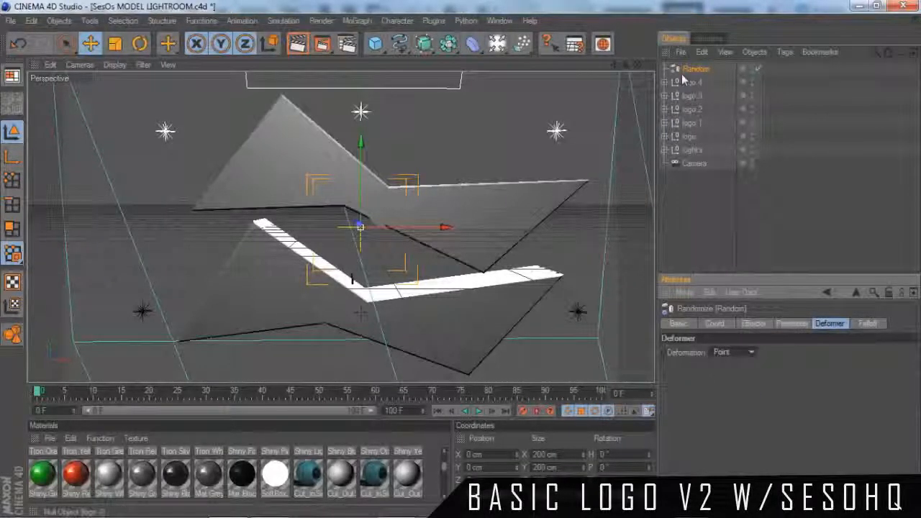
- Create a new null, group the five logo nulls, and place that group and the Random effector inside the new null
{"action": "left_click", "coordinate": [64, 22]}
{"action": "left_click", "coordinate": [69, 30]}
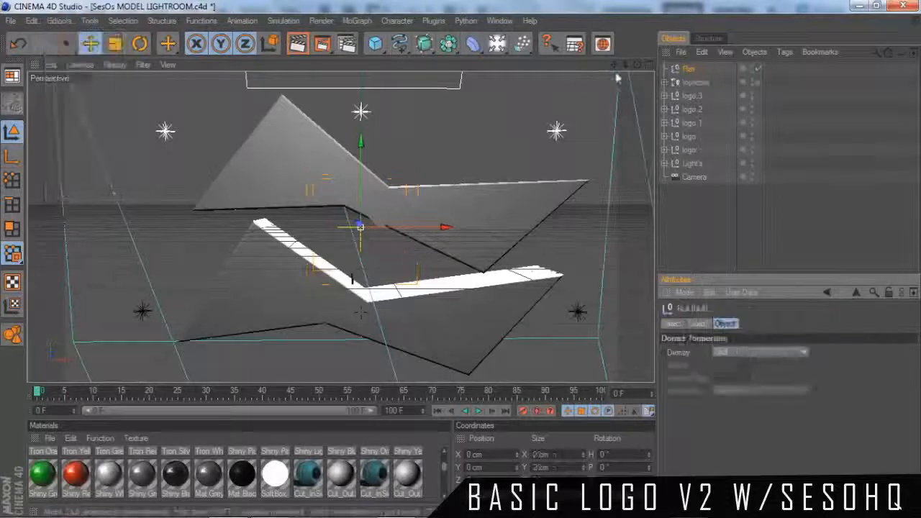
{"action": "right_click", "coordinate": [693, 156]}
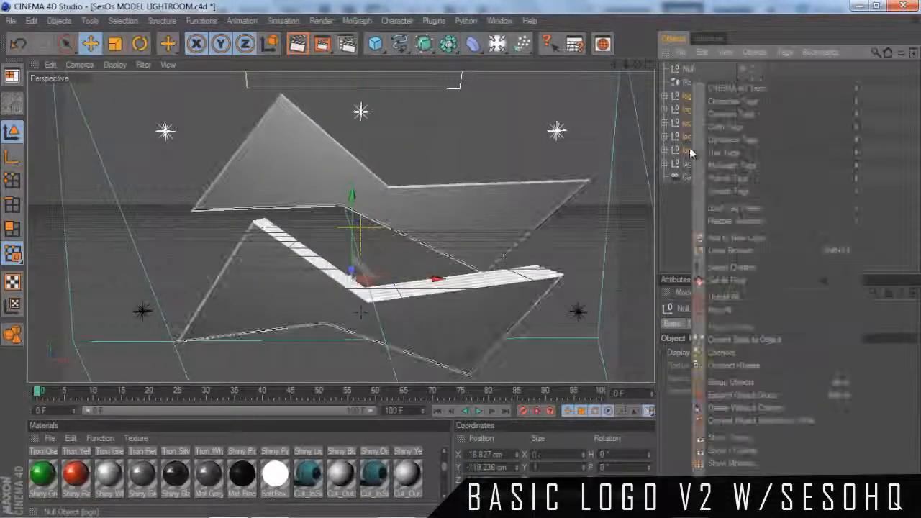
{"action": "left_click", "coordinate": [694, 385]}
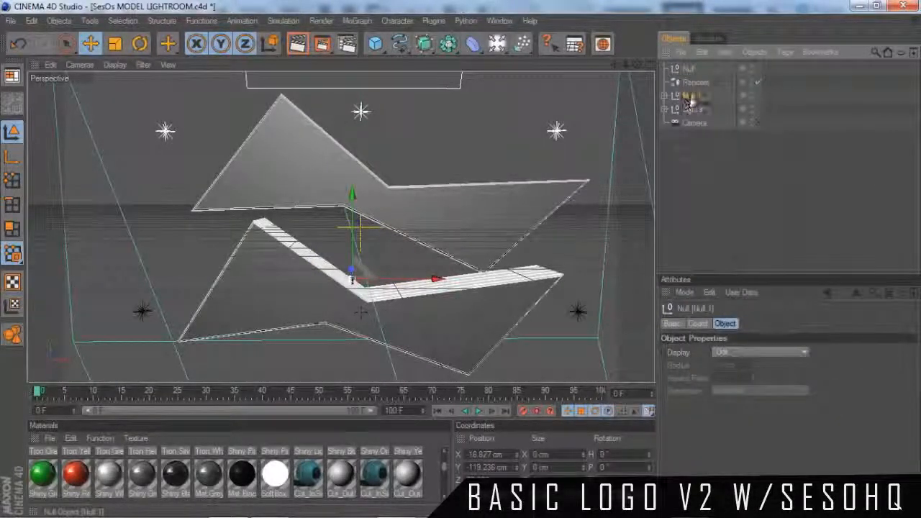
{"action": "left_click_drag", "start_coordinate": [685, 84], "coordinate": [698, 79]}
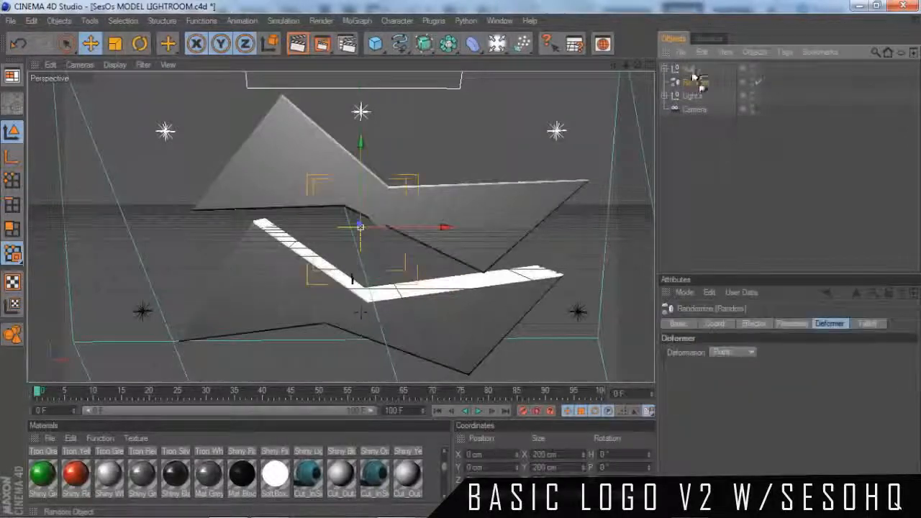
{"action": "left_click_drag", "start_coordinate": [638, 65], "coordinate": [456, 264]}
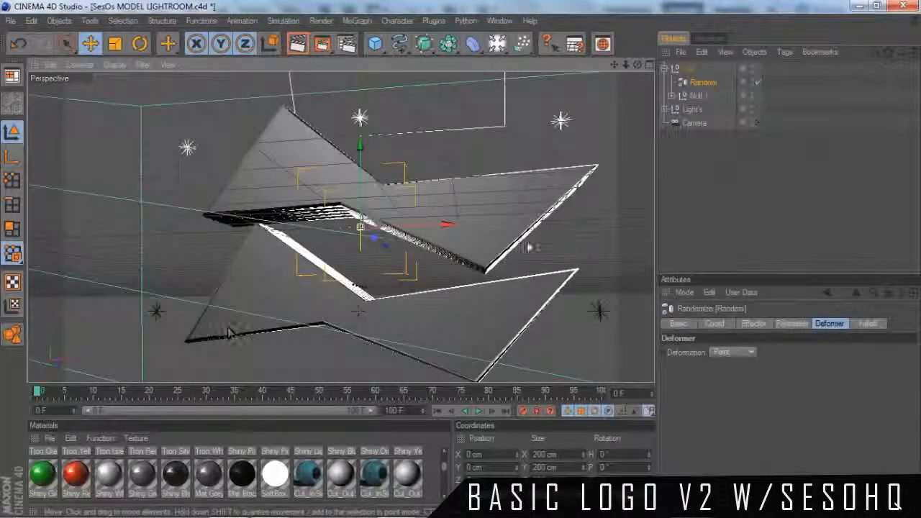
{"action": "left_click_drag", "start_coordinate": [638, 65], "coordinate": [319, 328]}
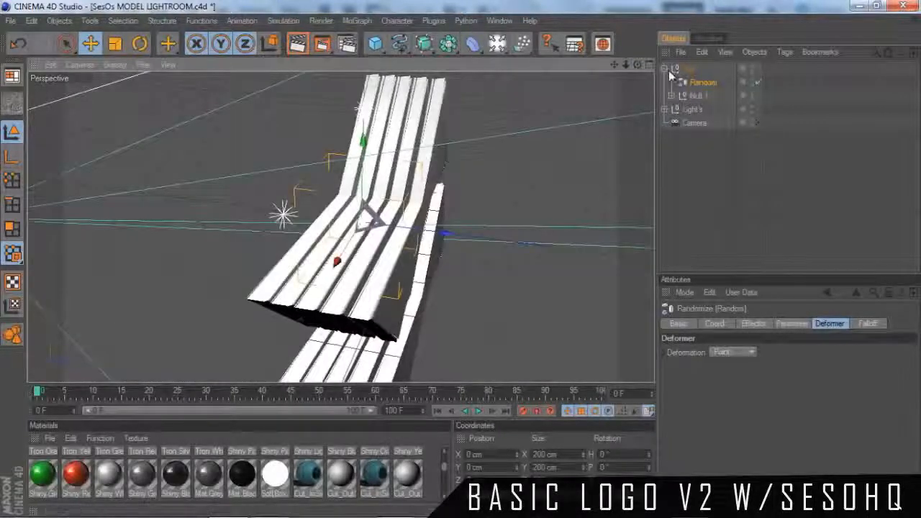
- Expand the grouped logo layers, then open the Thrausi plugin with nothing selected and set its pieces to 30
{"action": "left_click", "coordinate": [671, 96]}
{"action": "left_click", "coordinate": [708, 137]}
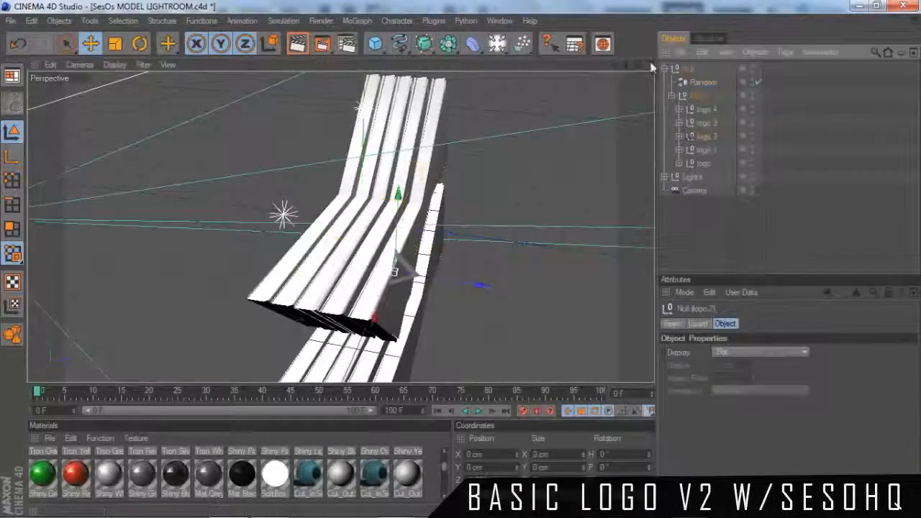
{"action": "left_click_drag", "start_coordinate": [637, 65], "coordinate": [461, 260]}
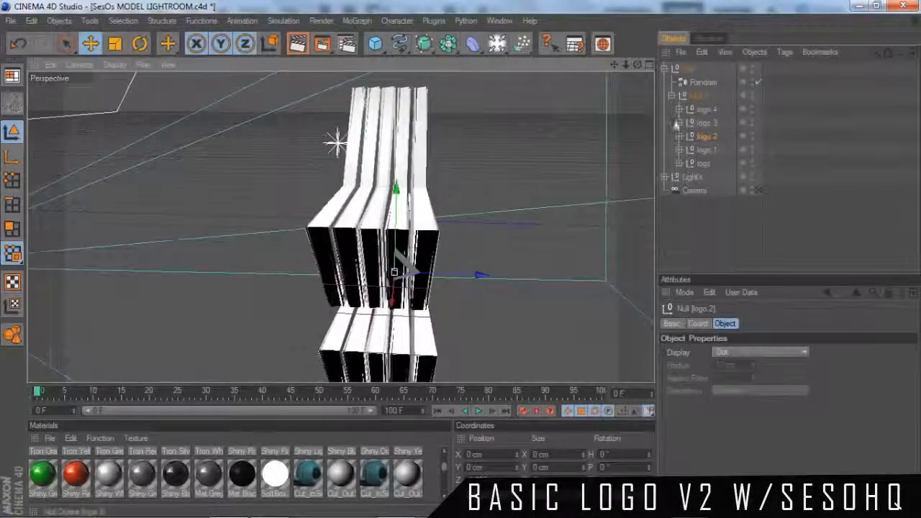
{"action": "left_click", "coordinate": [687, 219]}
{"action": "left_click", "coordinate": [436, 21]}
{"action": "mouse_move", "coordinate": [451, 72]}
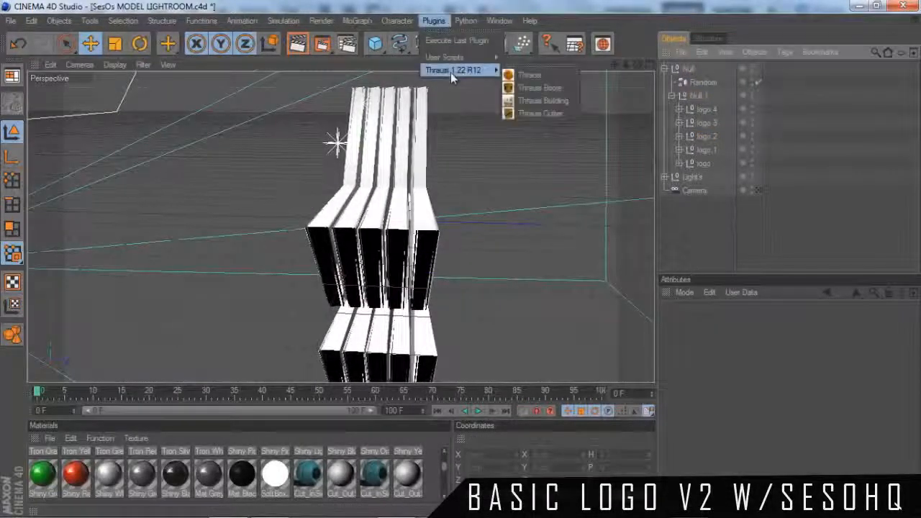
{"action": "left_click", "coordinate": [541, 73]}
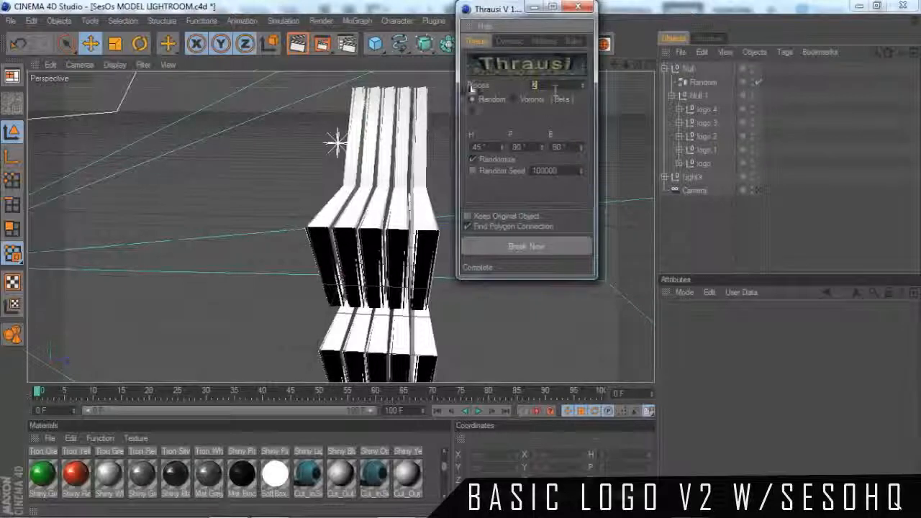
{"action": "type", "text": "30"}
- Break both Extrude NURBS objects of the middle layer, logo.2, with Thrausi and close the plugin window
{"action": "left_click", "coordinate": [679, 136]}
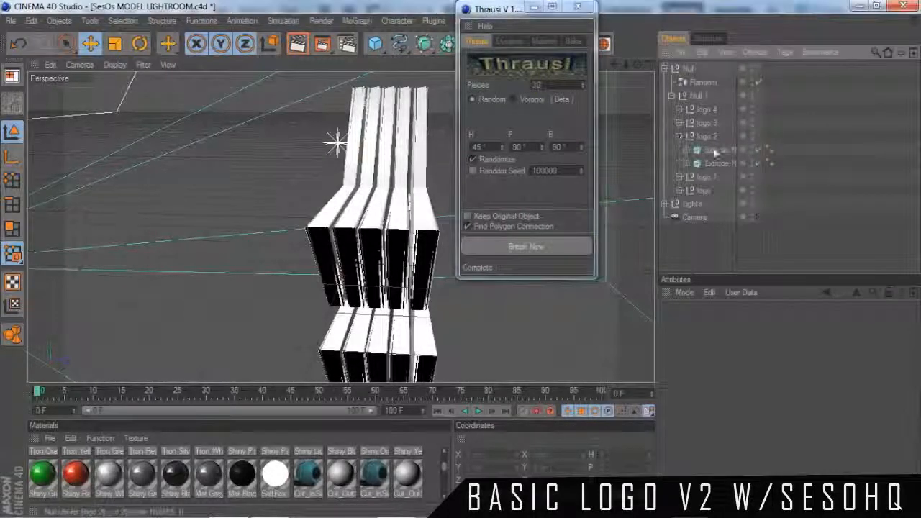
{"action": "left_click", "coordinate": [719, 150]}
{"action": "left_click", "coordinate": [720, 163], "text": "shift"}
{"action": "left_click", "coordinate": [535, 247]}
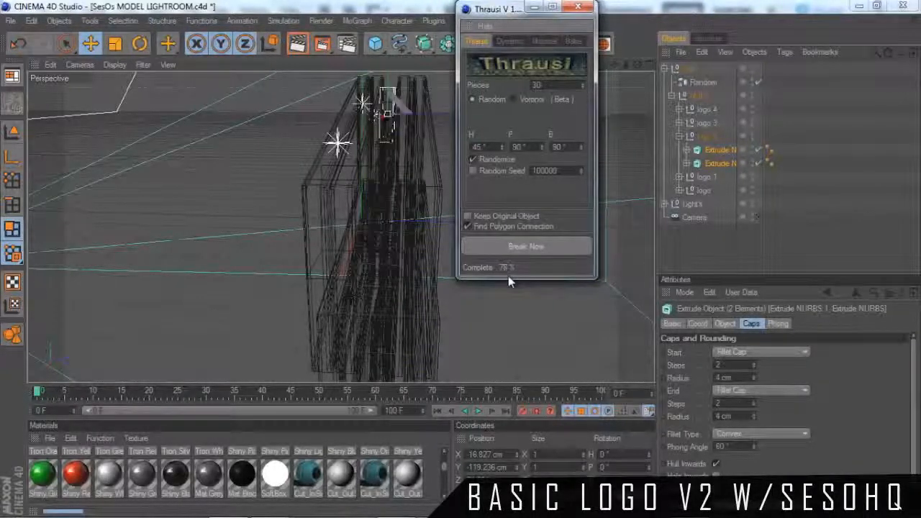
{"action": "left_click", "coordinate": [577, 7]}
- Apply a second Random effector to both fractured Extrude NURBS objects and inspect the scattered pieces from several angles
{"action": "left_click_drag", "start_coordinate": [644, 70], "coordinate": [621, 65]}
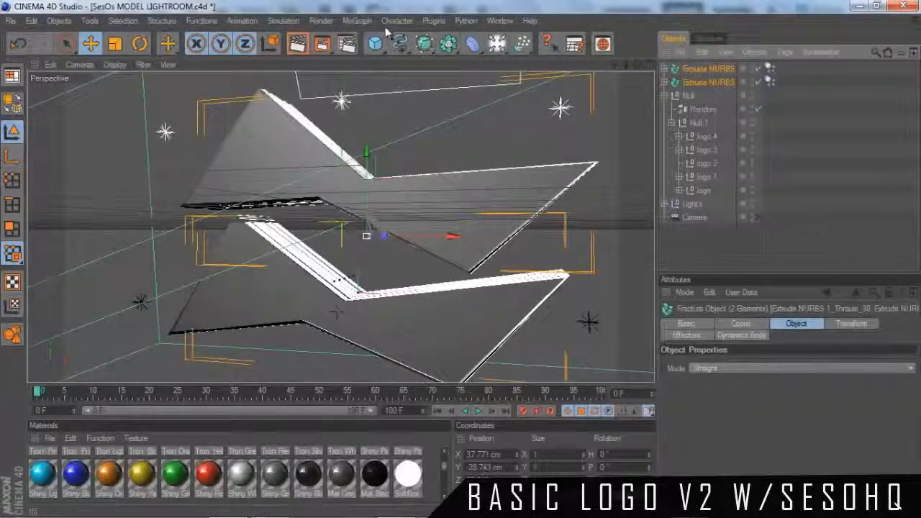
{"action": "left_click", "coordinate": [356, 22]}
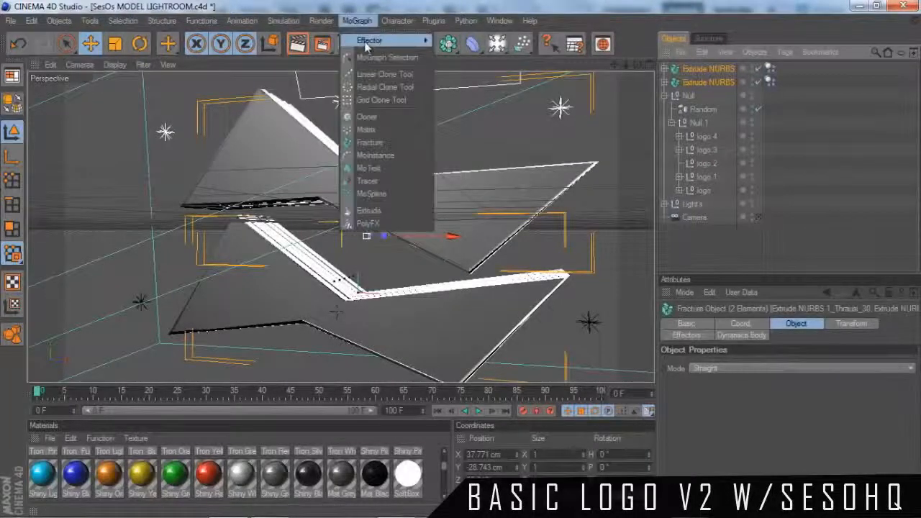
{"action": "mouse_move", "coordinate": [381, 39]}
{"action": "left_click", "coordinate": [479, 127]}
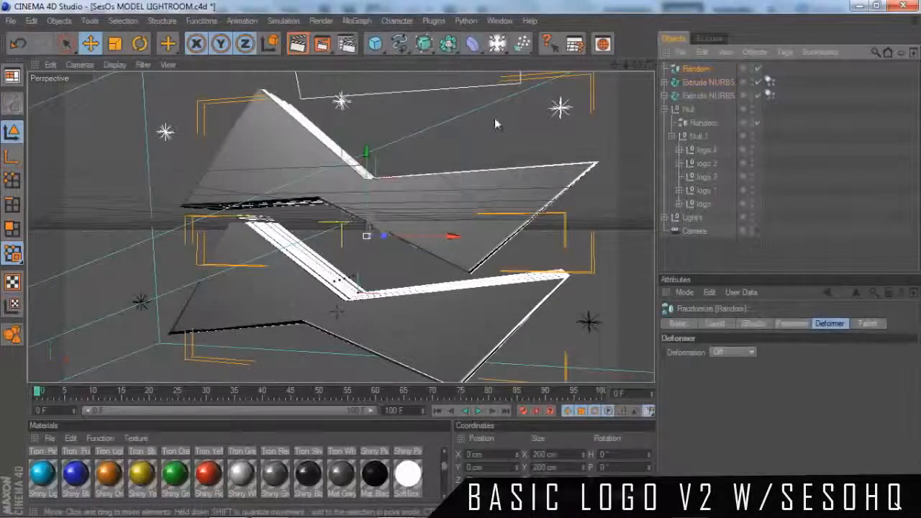
{"action": "left_click_drag", "start_coordinate": [638, 65], "coordinate": [633, 69]}
{"action": "left_click_drag", "start_coordinate": [462, 266], "coordinate": [403, 214]}
{"action": "middle_click_drag", "start_coordinate": [463, 263], "coordinate": [459, 260], "text": "alt"}
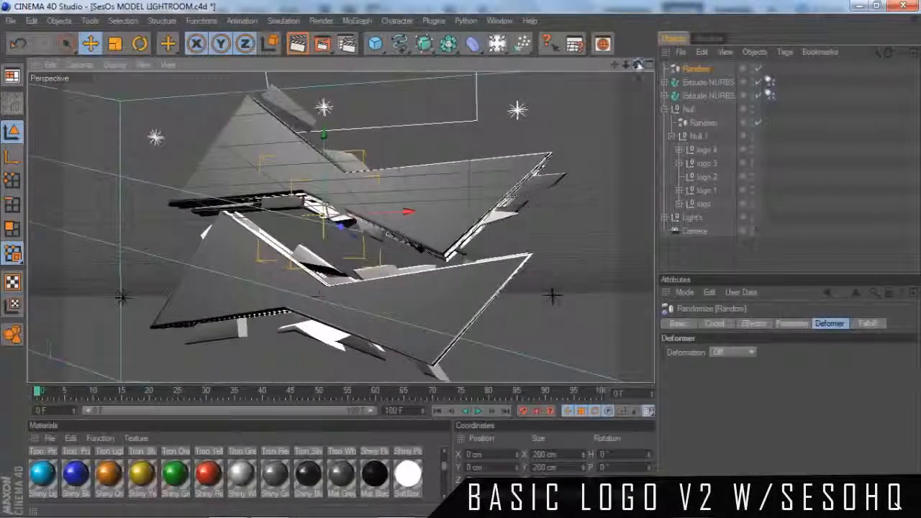
{"action": "mouse_move", "coordinate": [453, 260]}
{"action": "left_mouse_down", "text": "alt"}
{"action": "mouse_move", "coordinate": [405, 281]}
{"action": "mouse_move", "coordinate": [457, 268]}
{"action": "left_mouse_up", "text": "alt"}
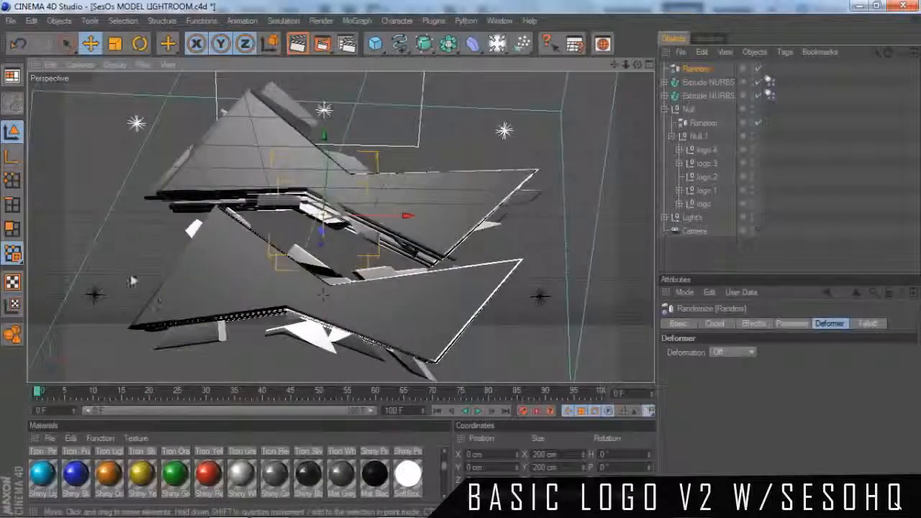
- Scale the new Random effector down uniformly to about 77.1 cm and check the shards around the logo
{"action": "key", "text": "t"}
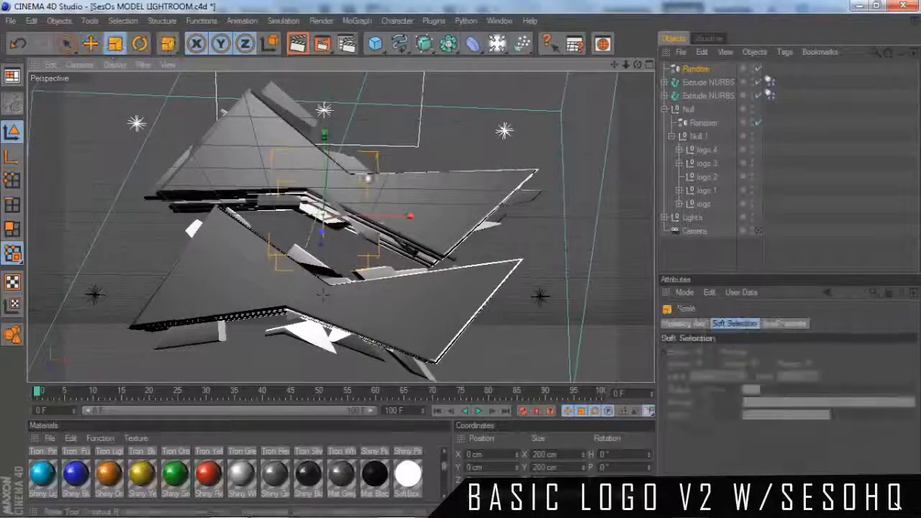
{"action": "left_click_drag", "start_coordinate": [324, 294], "coordinate": [459, 266]}
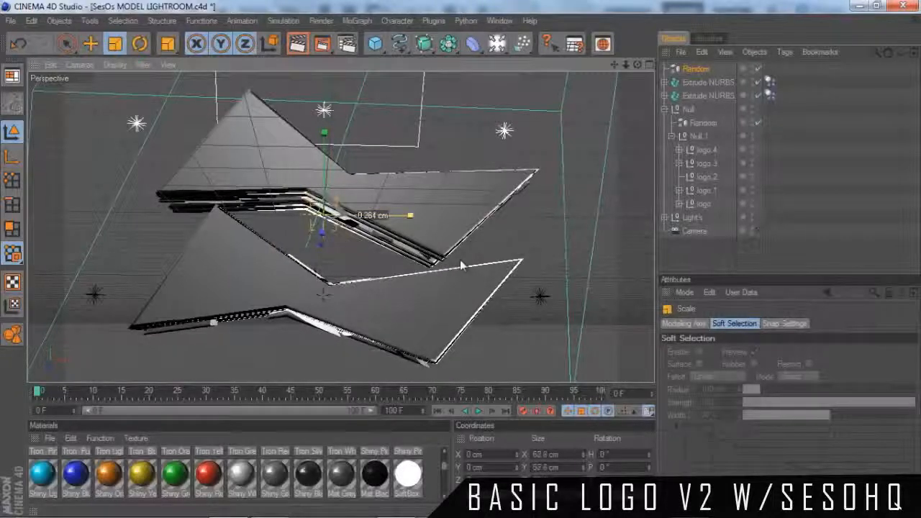
{"action": "left_click_drag", "start_coordinate": [461, 259], "coordinate": [631, 67]}
{"action": "scroll", "coordinate": [457, 268], "scroll_direction": "up", "scroll_amount": 6}
{"action": "scroll", "coordinate": [453, 273], "scroll_direction": "down", "scroll_amount": 6}
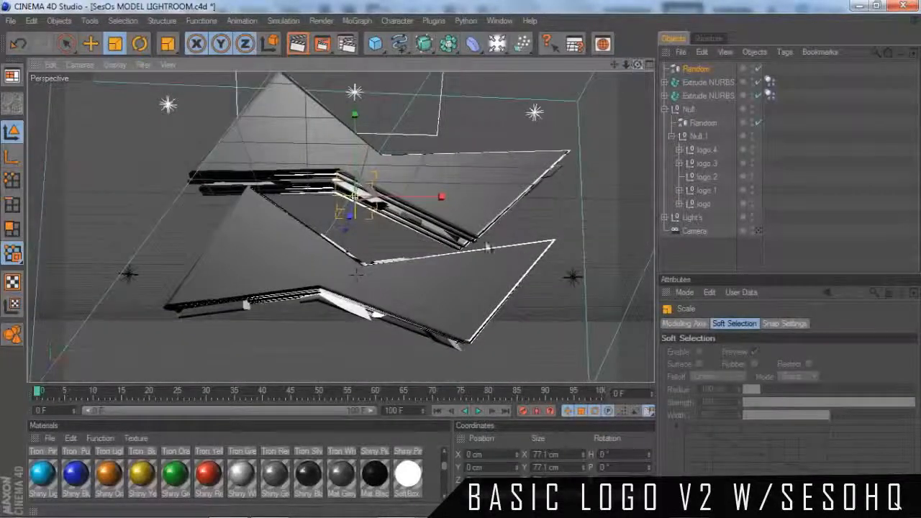
{"action": "left_click_drag", "start_coordinate": [488, 248], "coordinate": [460, 259], "text": "alt"}
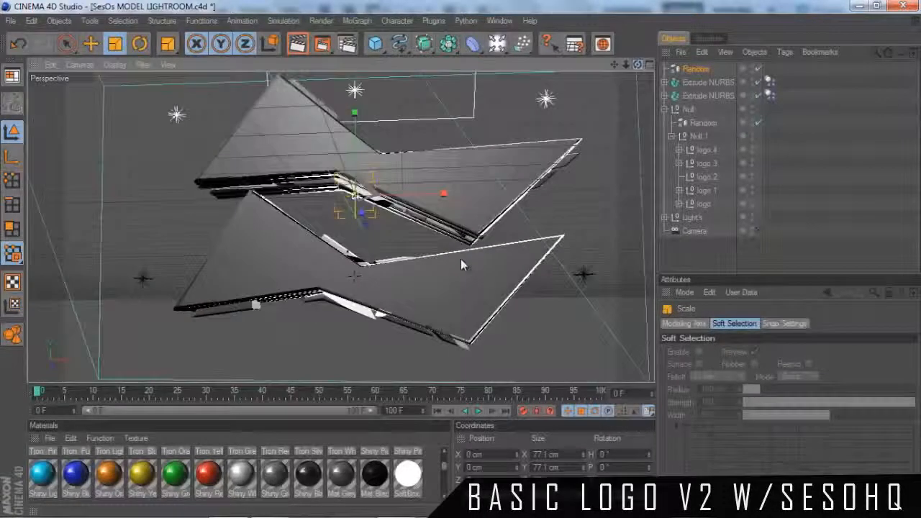
- Collapse the top-level Null that holds the logo layers and rename it "logo"
{"action": "left_click", "coordinate": [690, 83]}
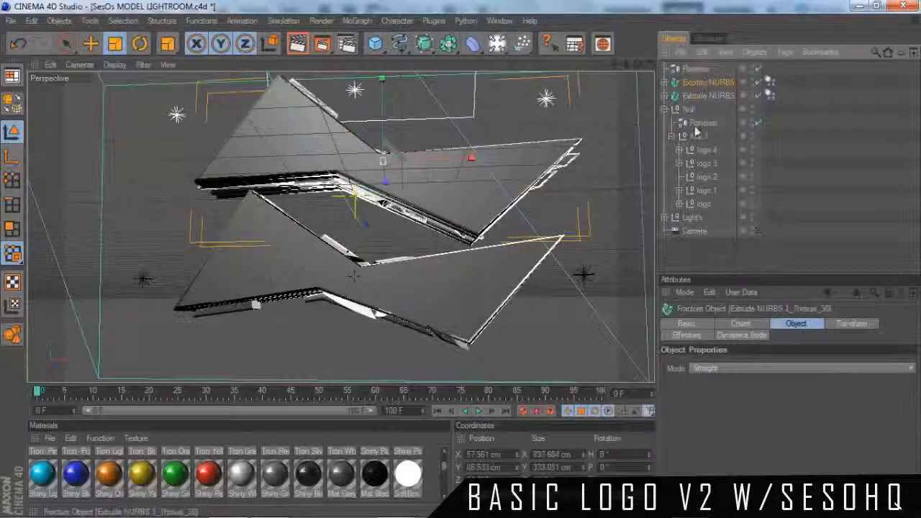
{"action": "left_click", "coordinate": [684, 109]}
{"action": "left_click", "coordinate": [664, 109]}
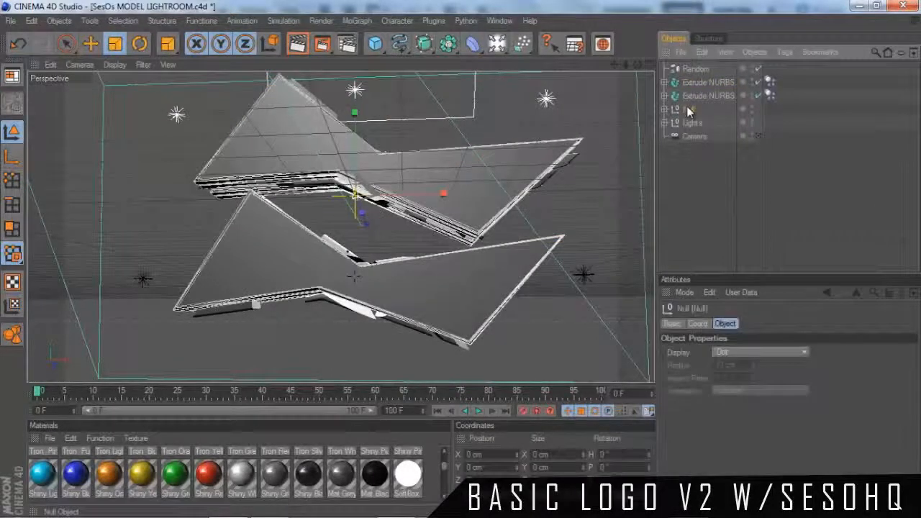
{"action": "double_click", "coordinate": [688, 109]}
{"action": "type", "text": "logo"}
{"action": "key", "text": "Return"}
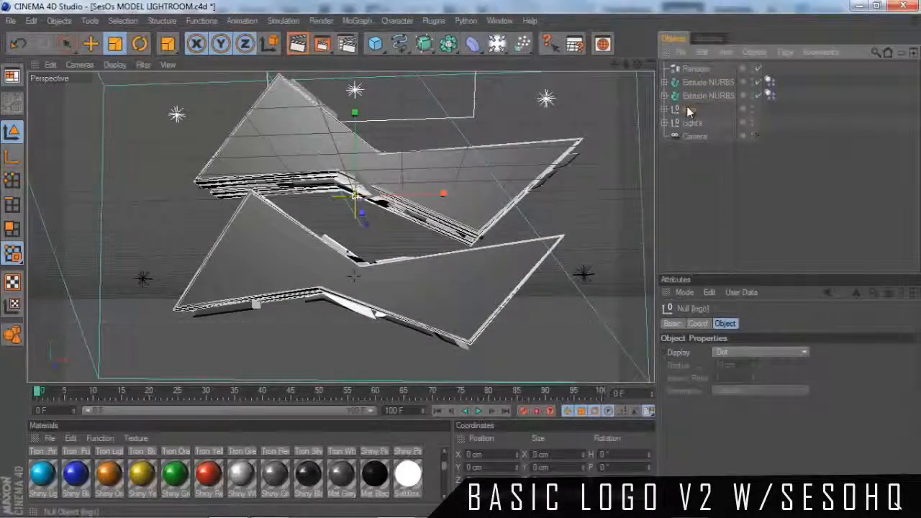
- Apply the Tron Light Blue material to the logo null and reselect the null
{"action": "scroll", "coordinate": [446, 453], "scroll_direction": "up", "scroll_amount": 2}
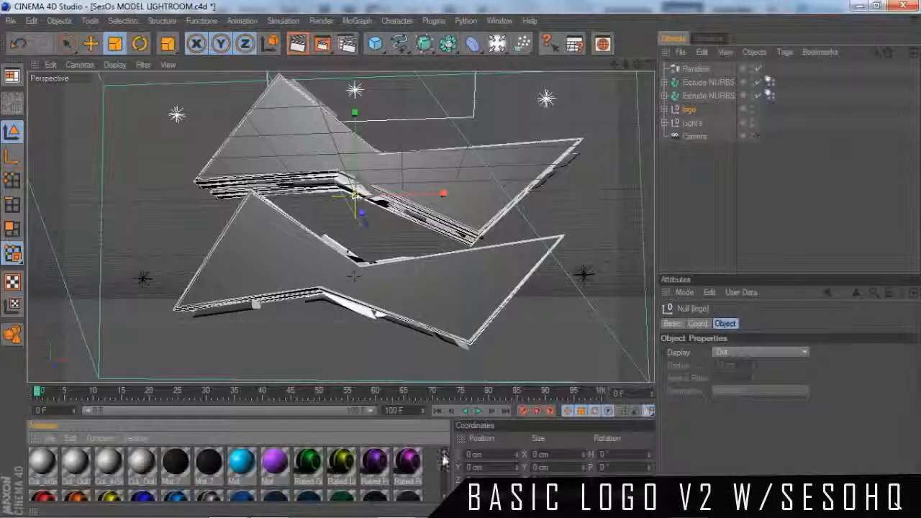
{"action": "scroll", "coordinate": [443, 464], "scroll_direction": "down", "scroll_amount": 2}
{"action": "scroll", "coordinate": [375, 489], "scroll_direction": "down", "scroll_amount": 5}
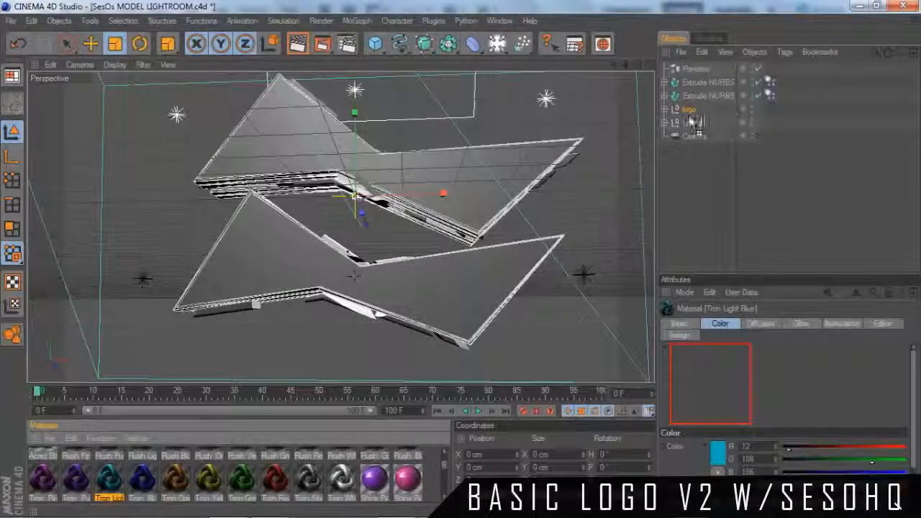
{"action": "left_click_drag", "start_coordinate": [692, 114], "coordinate": [692, 113]}
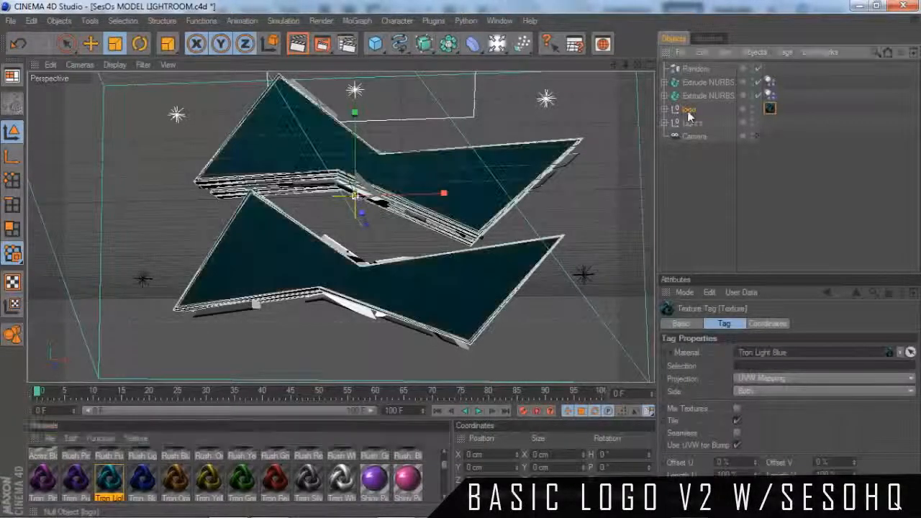
{"action": "left_click", "coordinate": [687, 110]}
{"action": "left_click_drag", "start_coordinate": [615, 65], "coordinate": [482, 259]}
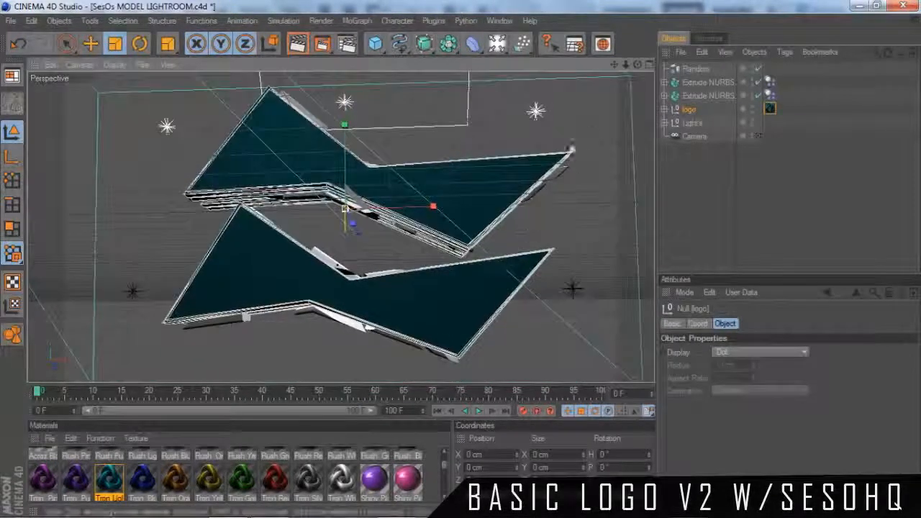
{"action": "scroll", "coordinate": [443, 457], "scroll_direction": "up", "scroll_amount": 5}
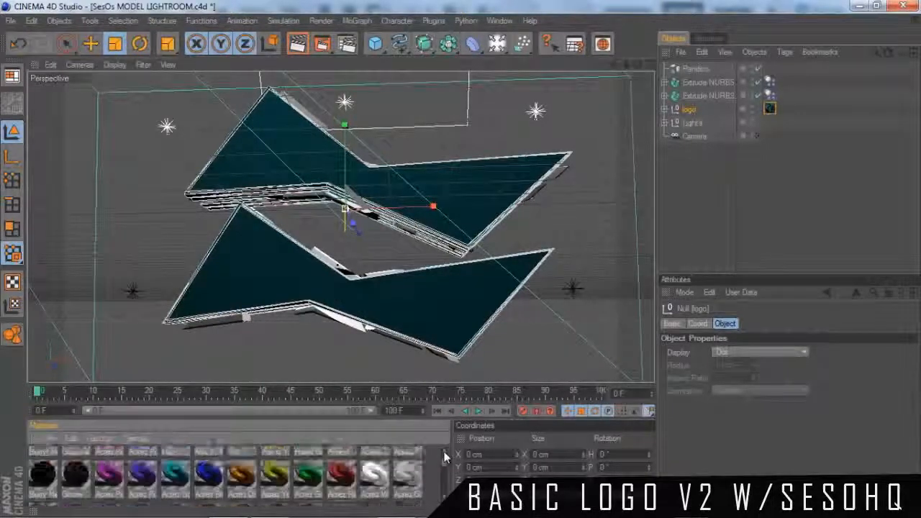
{"action": "double_click", "coordinate": [42, 461]}
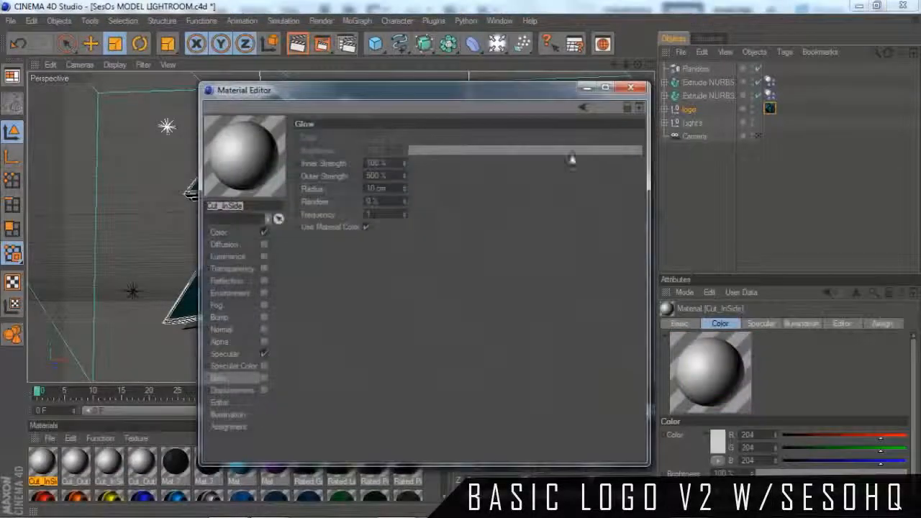
{"action": "left_click_drag", "start_coordinate": [304, 98], "coordinate": [403, 92]}
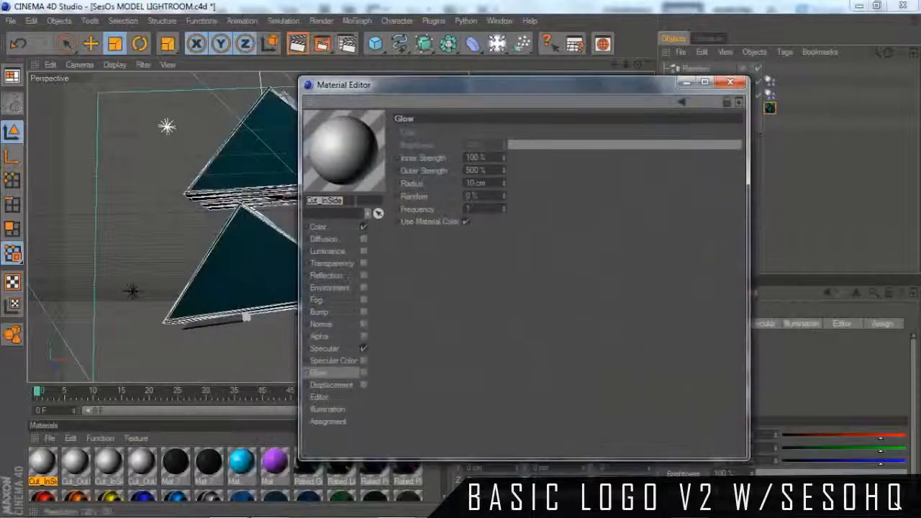
{"action": "left_click", "coordinate": [351, 232]}
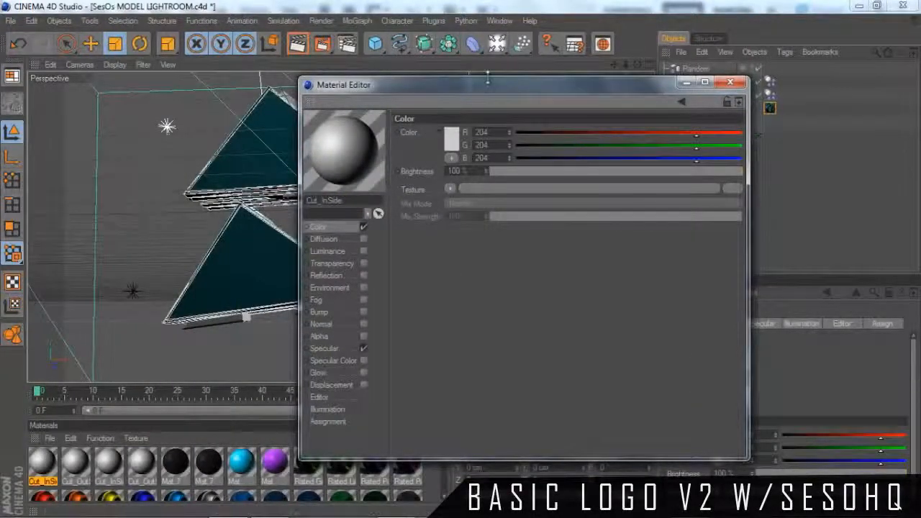
{"action": "left_click", "coordinate": [730, 81]}
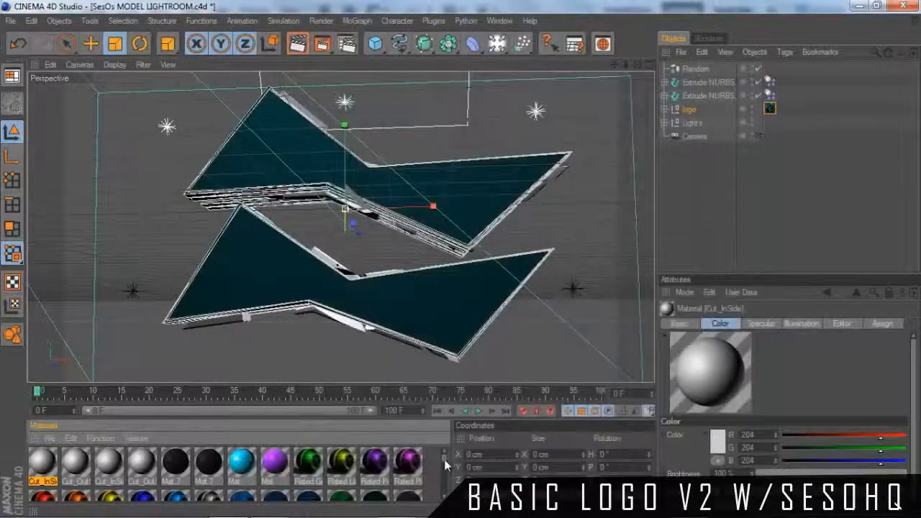
- Apply the Tron White material to both fractured Extrude NURBS objects
{"action": "scroll", "coordinate": [446, 468], "scroll_direction": "down", "scroll_amount": 2}
{"action": "left_click", "coordinate": [316, 464]}
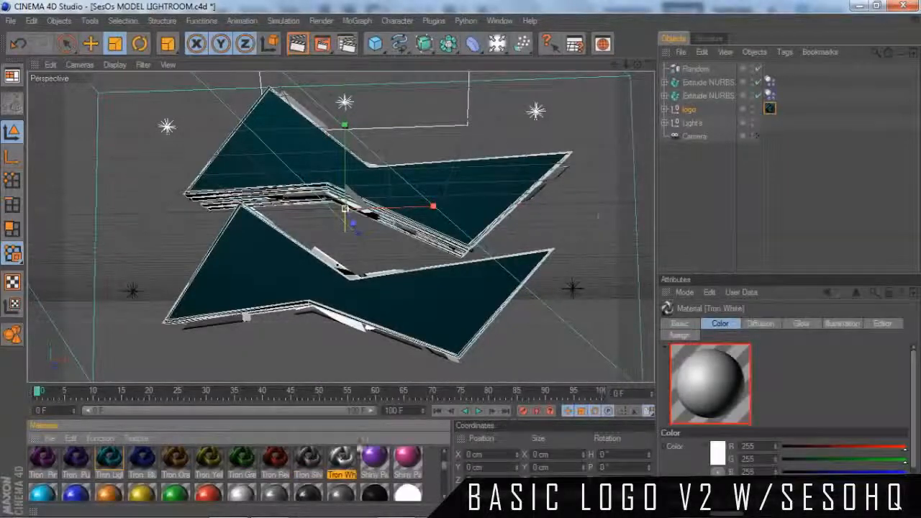
{"action": "left_click_drag", "start_coordinate": [712, 88], "coordinate": [713, 91]}
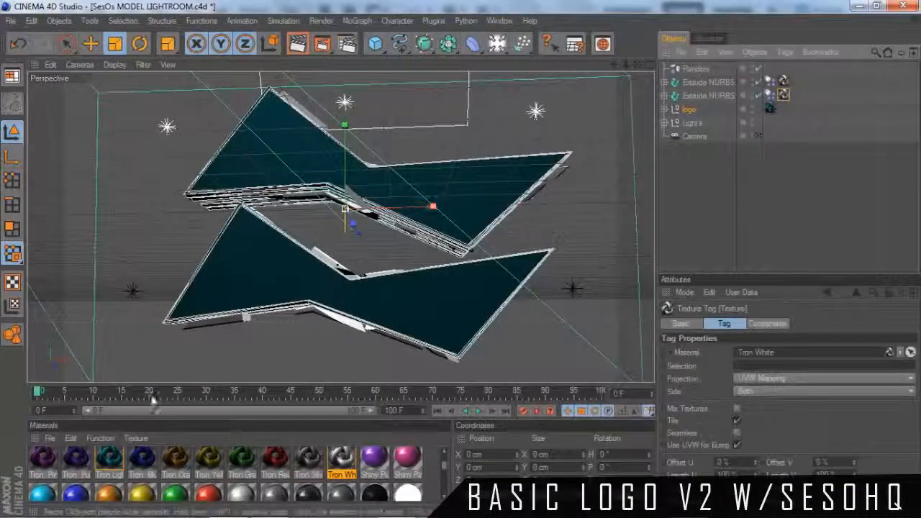
- Set the first Cut_InSide material's color to the dark teal sampled from the logo face, about RGB 9, 52, 52
{"action": "left_click", "coordinate": [115, 460]}
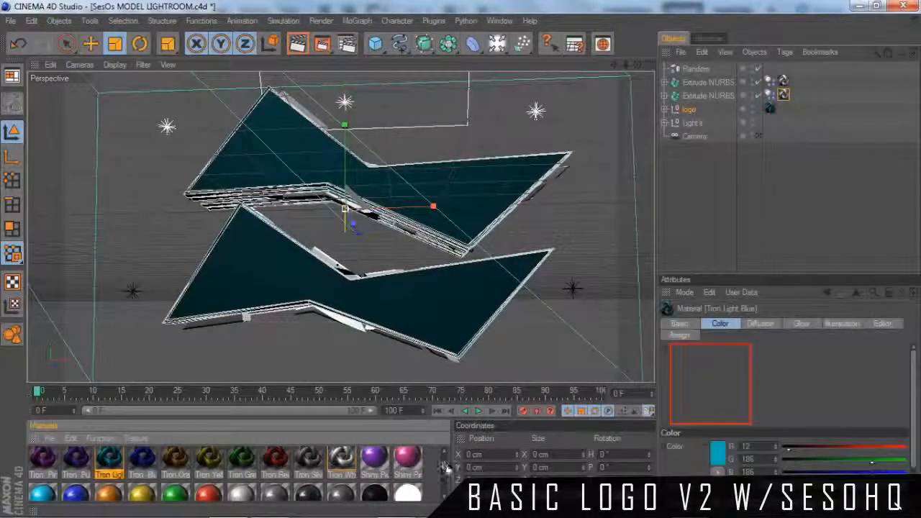
{"action": "scroll", "coordinate": [445, 468], "scroll_direction": "up", "scroll_amount": 3}
{"action": "double_click", "coordinate": [41, 468]}
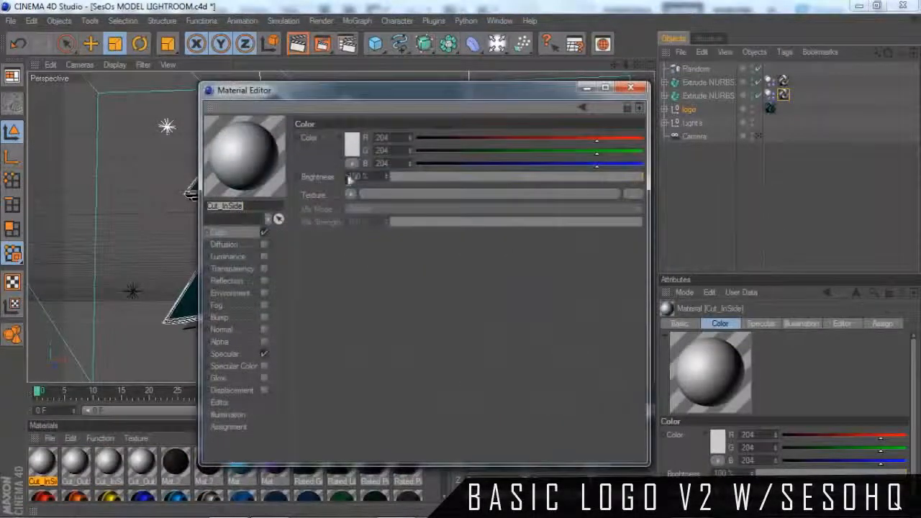
{"action": "left_click_drag", "start_coordinate": [386, 92], "coordinate": [552, 85]}
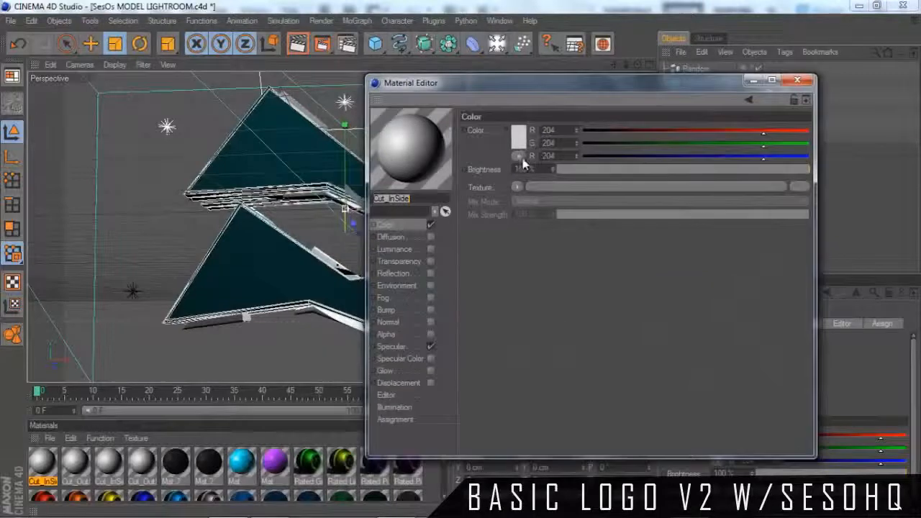
{"action": "left_click", "coordinate": [521, 136]}
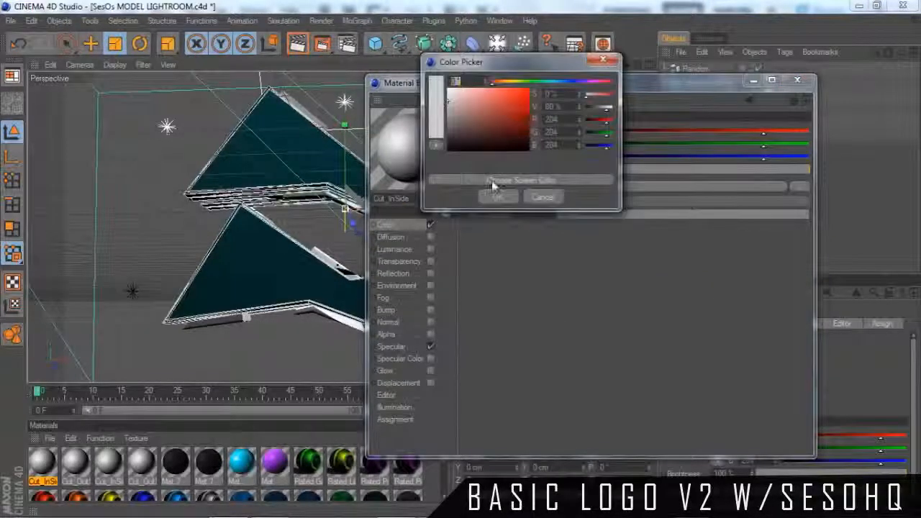
{"action": "left_click", "coordinate": [491, 180]}
{"action": "left_click", "coordinate": [295, 146]}
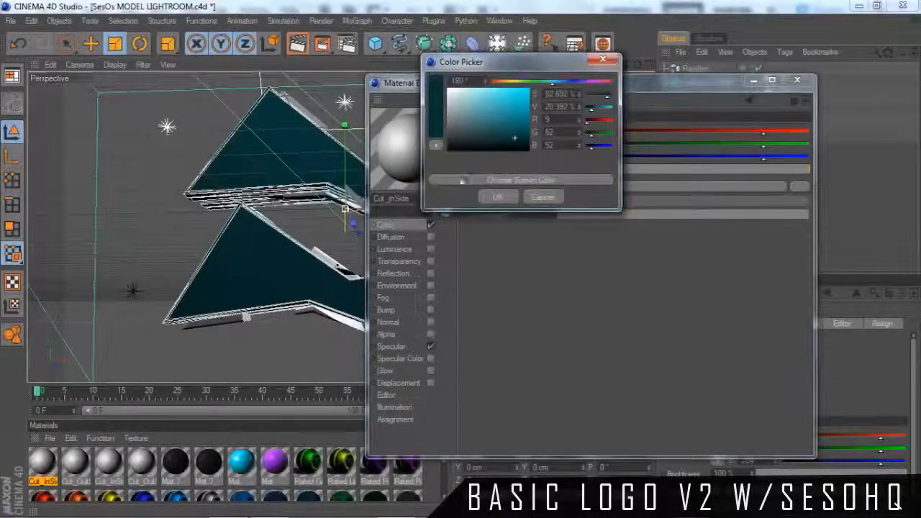
{"action": "left_click", "coordinate": [502, 197]}
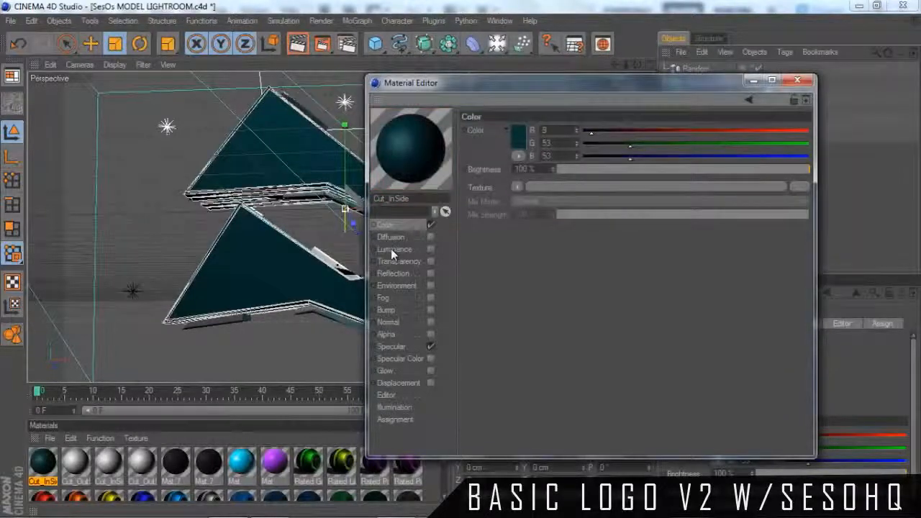
- Enable the first Cut_InSide material's Luminance and Reflection channels and lower the brightness of both
{"action": "left_click", "coordinate": [392, 249]}
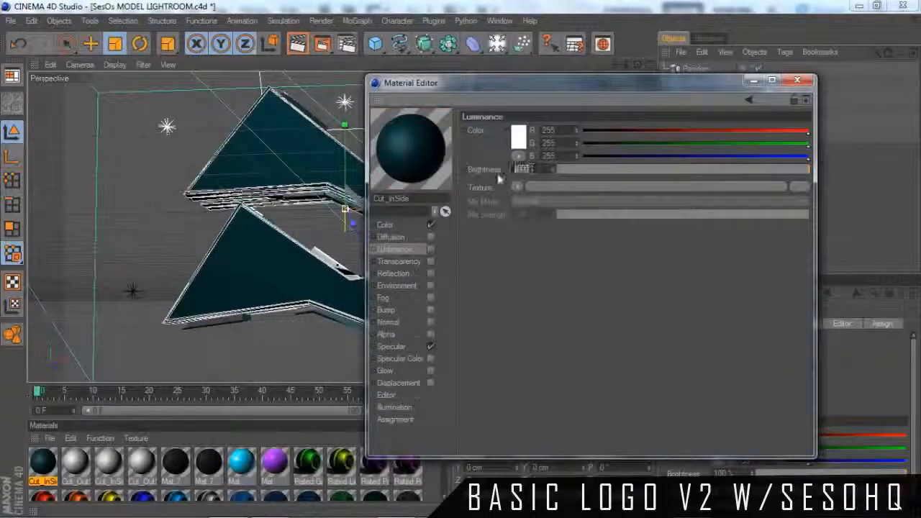
{"action": "left_click", "coordinate": [431, 249]}
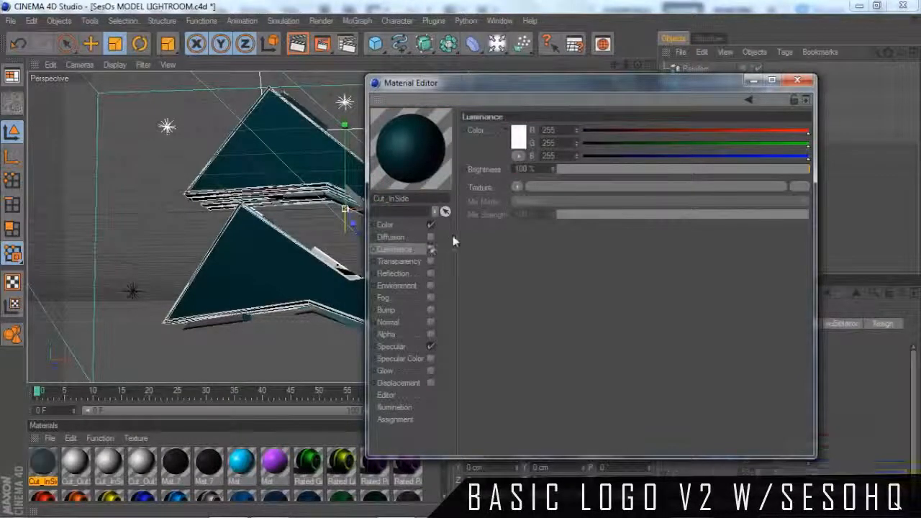
{"action": "left_click", "coordinate": [389, 275]}
{"action": "left_click", "coordinate": [431, 274]}
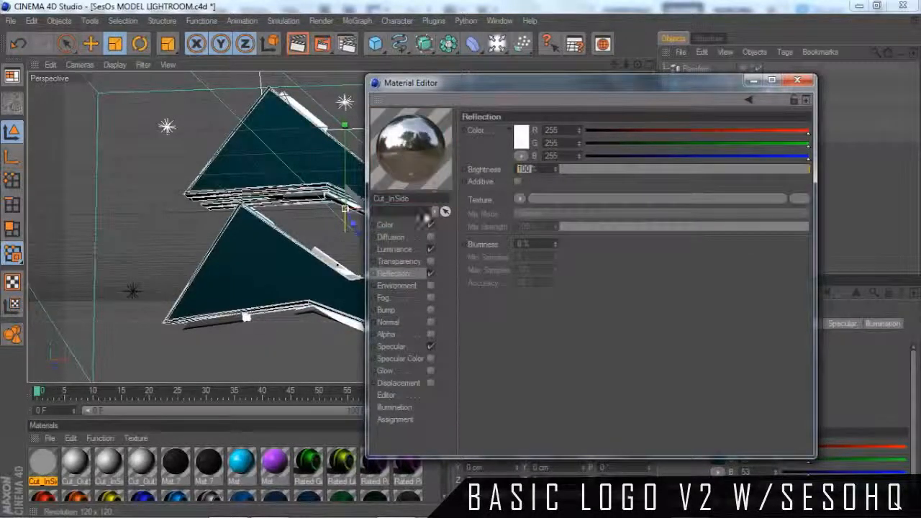
- Enable Glow with 25% inner and outer strength, preview the material as Object (Soft Shadow), and close the editor
{"action": "left_click", "coordinate": [395, 373]}
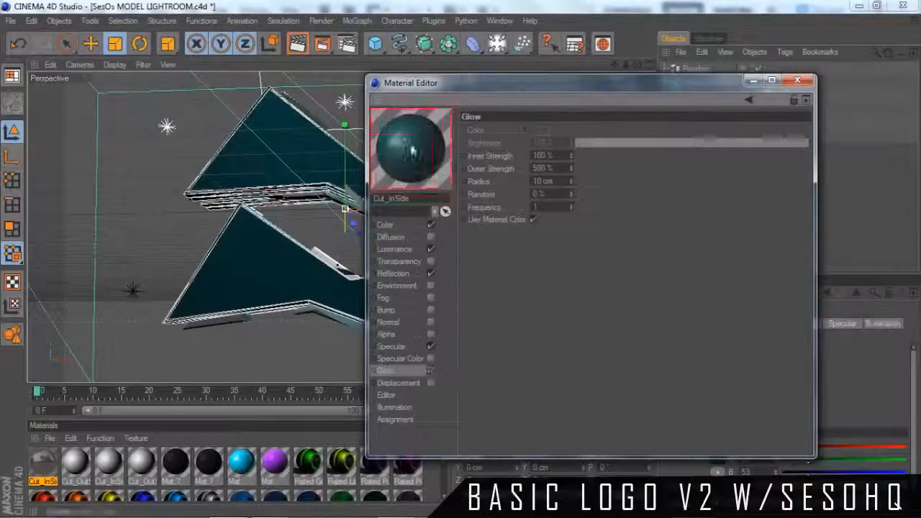
{"action": "right_click", "coordinate": [411, 149]}
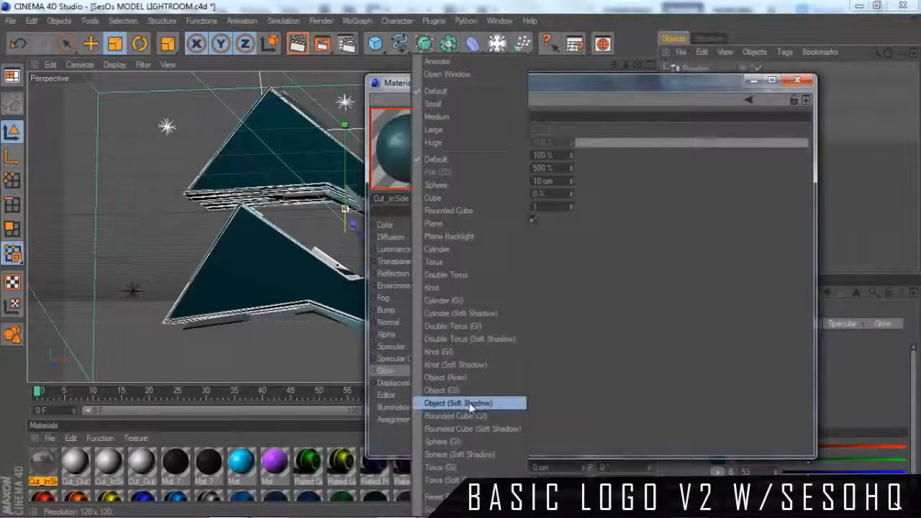
{"action": "left_click", "coordinate": [464, 403]}
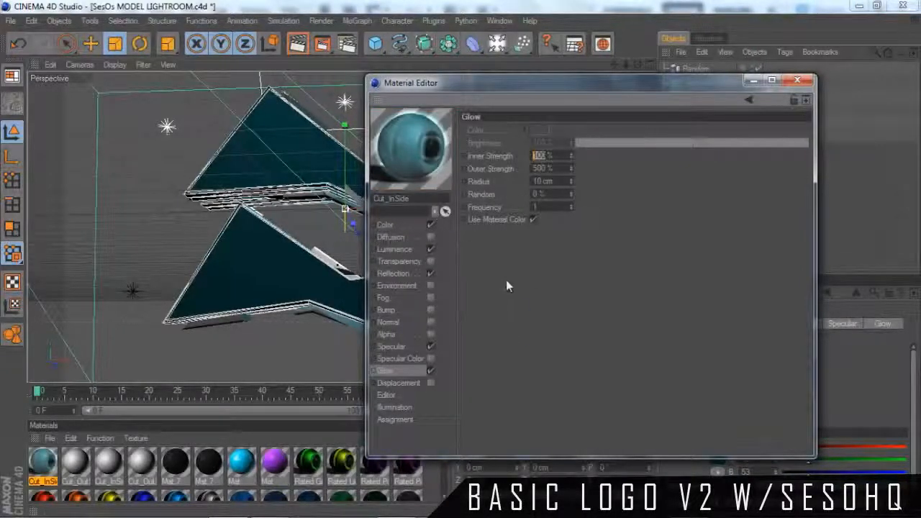
{"action": "type", "text": "25"}
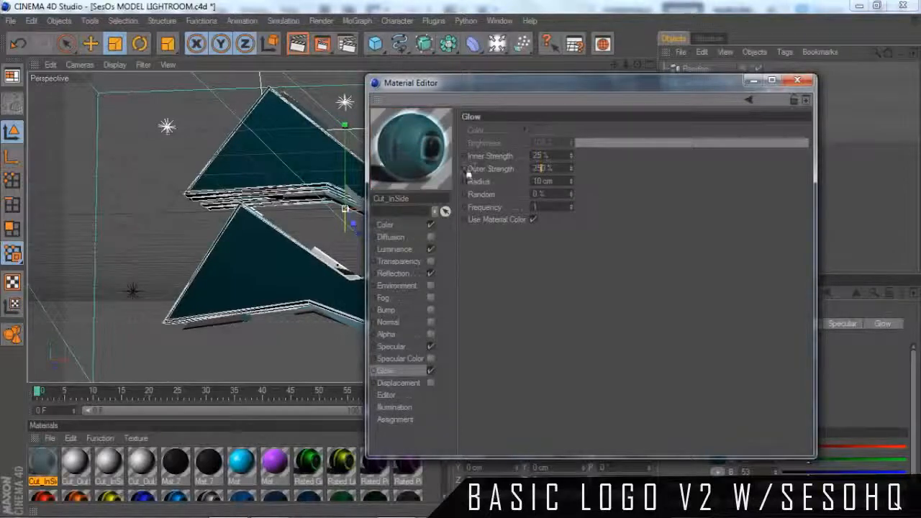
{"action": "left_click", "coordinate": [797, 80]}
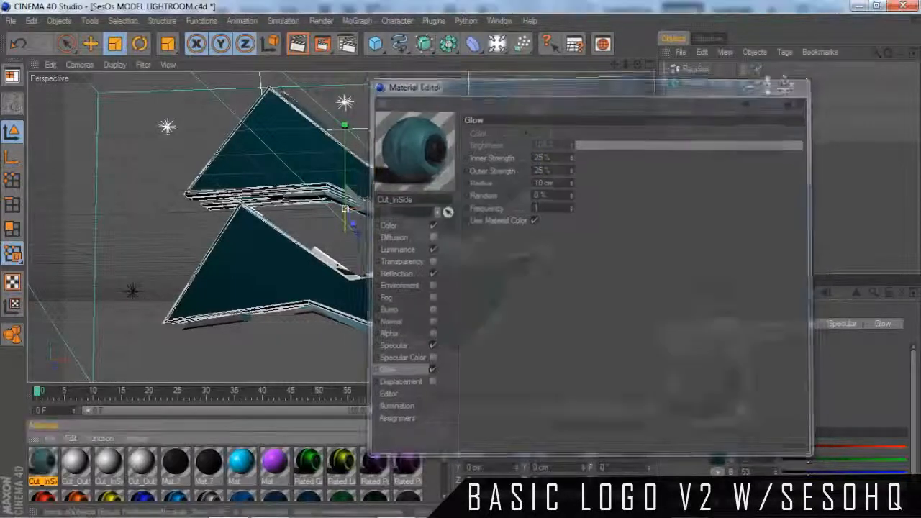
- Set the second Cut_InSide material's color to a darker teal sampled from the logo, about RGB 6, 37, 37
{"action": "left_click", "coordinate": [115, 463]}
{"action": "double_click", "coordinate": [120, 462]}
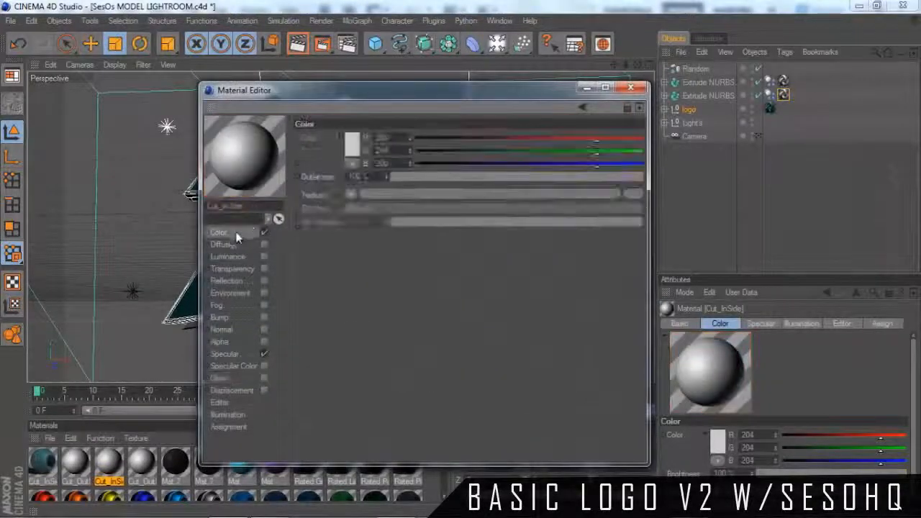
{"action": "left_click", "coordinate": [356, 148]}
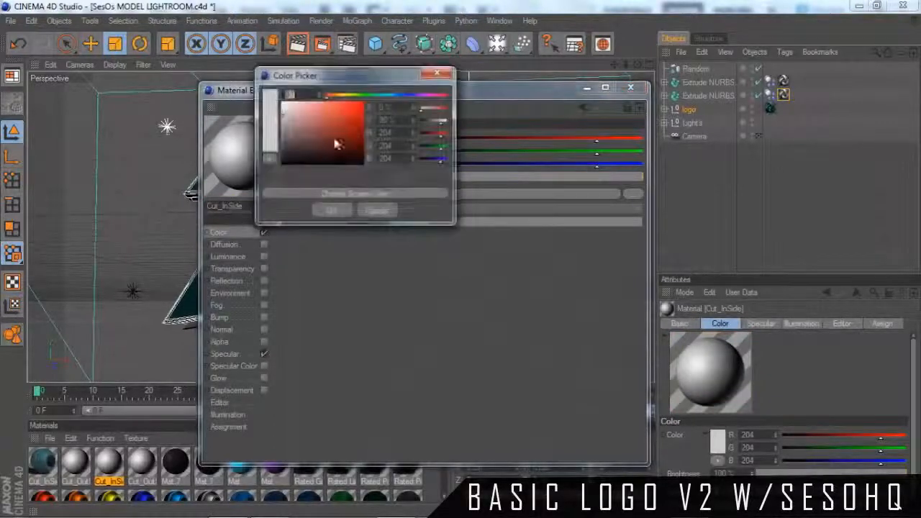
{"action": "left_click", "coordinate": [343, 195]}
{"action": "left_click", "coordinate": [190, 305]}
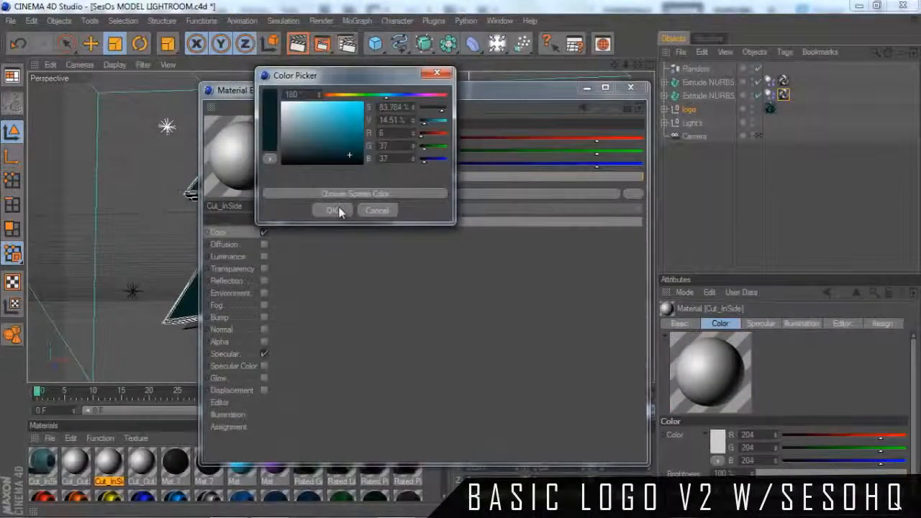
{"action": "left_click", "coordinate": [331, 210]}
- Enable the Reflection channel on the second Cut_InSide material and lower its brightness
{"action": "left_click", "coordinate": [228, 258]}
{"action": "left_click", "coordinate": [235, 270]}
{"action": "left_click", "coordinate": [227, 281]}
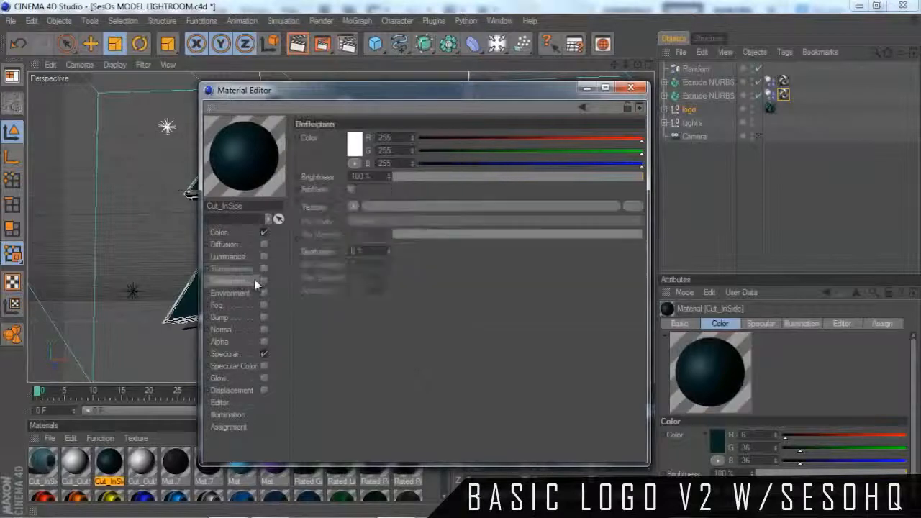
{"action": "left_click", "coordinate": [263, 280]}
{"action": "left_click_drag", "start_coordinate": [365, 177], "coordinate": [185, 208]}
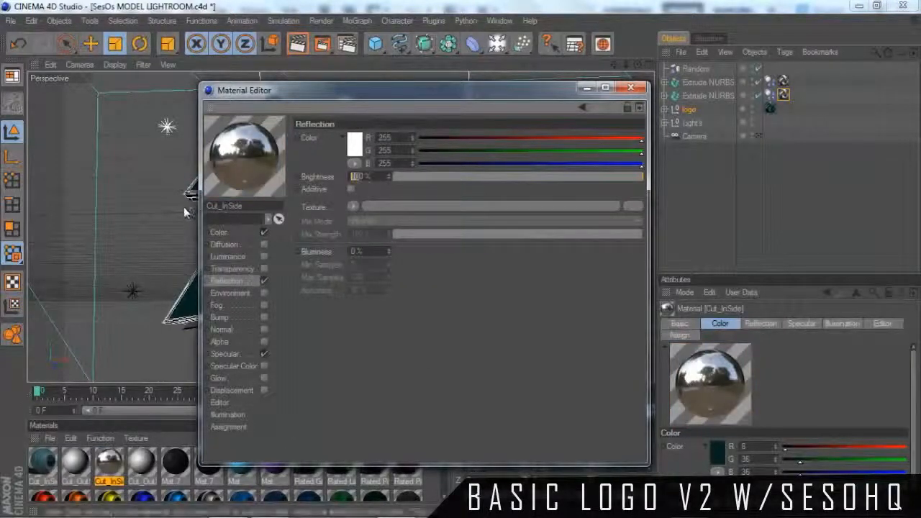
{"action": "type", "text": "0"}
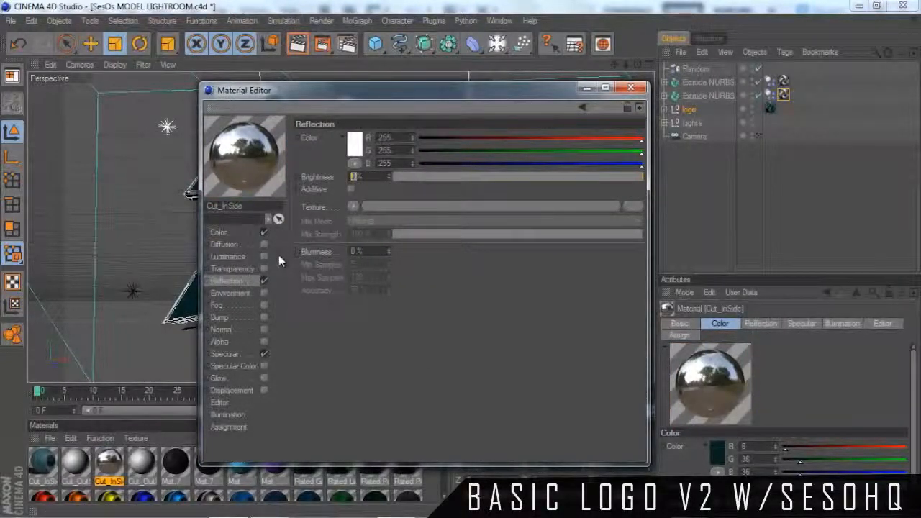
- Enable the second Cut_InSide material's Luminance channel and set its brightness to 5%
{"action": "left_click", "coordinate": [229, 257]}
{"action": "left_click", "coordinate": [263, 257]}
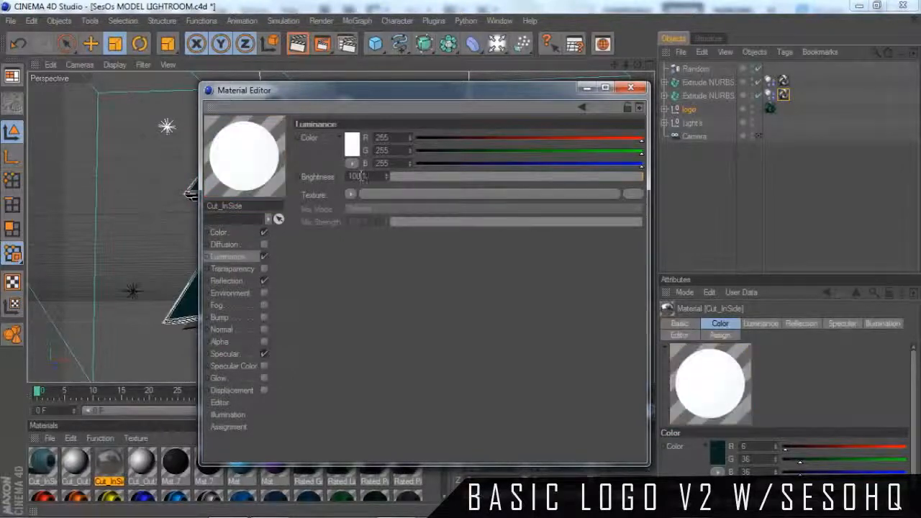
{"action": "left_click_drag", "start_coordinate": [362, 177], "coordinate": [343, 298]}
{"action": "type", "text": "5"}
{"action": "key", "text": "Return"}
{"action": "left_click_drag", "start_coordinate": [359, 177], "coordinate": [287, 180]}
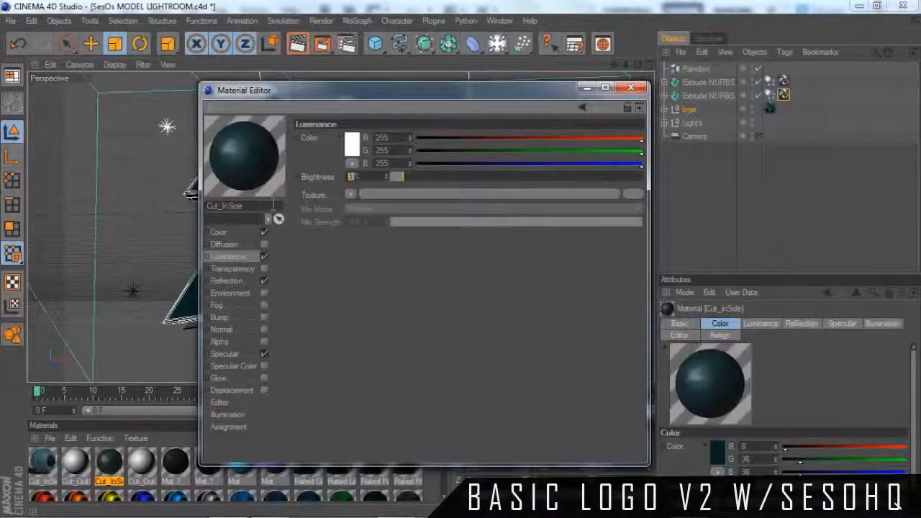
- Give the second Cut_InSide material a Glow with 25% inner and outer strength, switch its preview to the object shape, and close the editor
{"action": "left_click", "coordinate": [240, 378]}
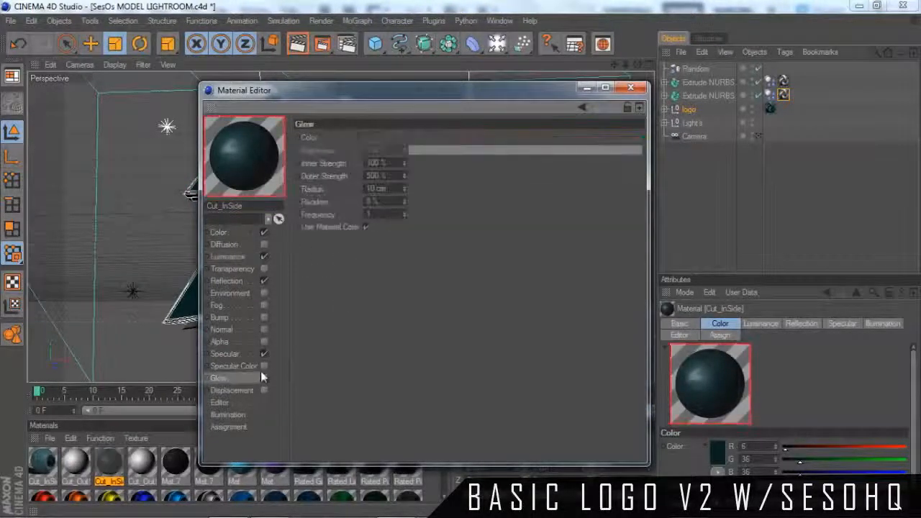
{"action": "right_click", "coordinate": [259, 170]}
{"action": "left_click", "coordinate": [302, 408]}
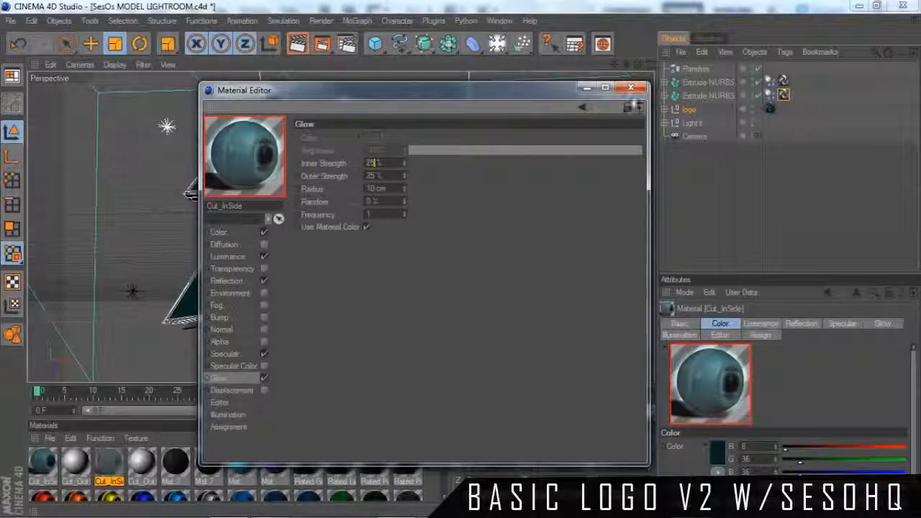
{"action": "left_click", "coordinate": [630, 87]}
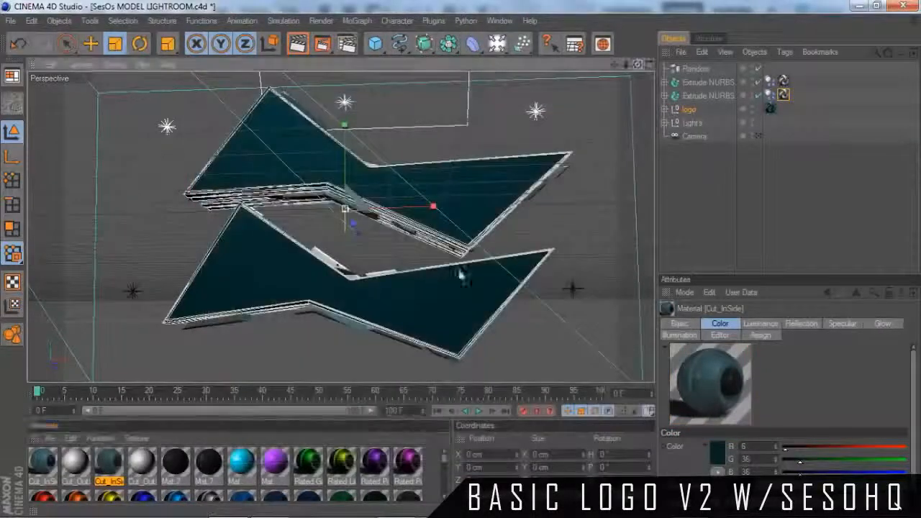
- Examine the logo's textured front faces and layered edges from several viewing angles
{"action": "left_click_drag", "start_coordinate": [460, 273], "coordinate": [580, 172], "text": "alt"}
{"action": "left_click", "coordinate": [769, 108]}
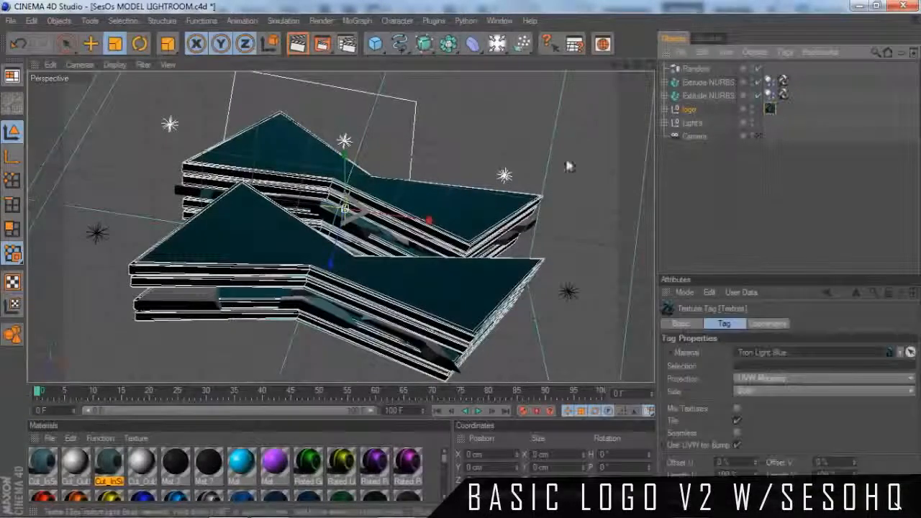
{"action": "left_click_drag", "start_coordinate": [641, 77], "coordinate": [312, 273], "text": "alt"}
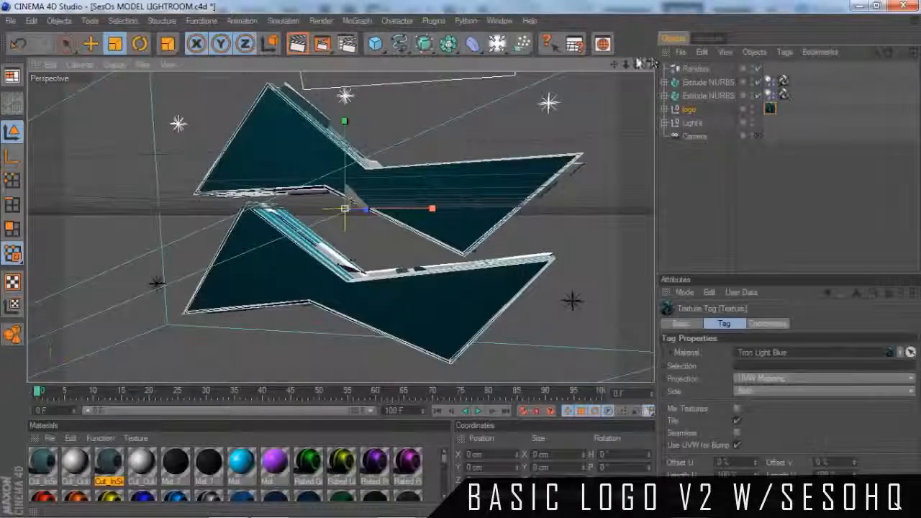
{"action": "left_click_drag", "start_coordinate": [637, 64], "coordinate": [906, 433]}
{"action": "left_click", "coordinate": [879, 454]}
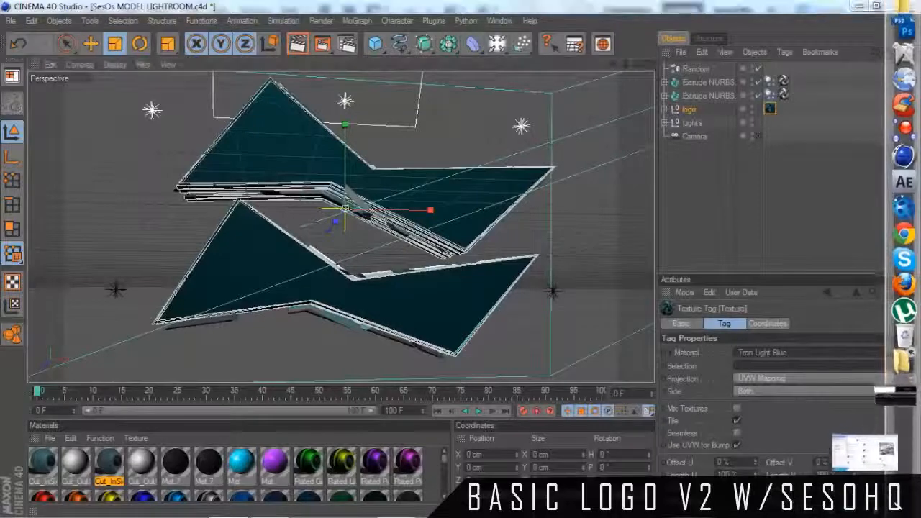
{"action": "left_click", "coordinate": [746, 14]}
{"action": "left_click_drag", "start_coordinate": [638, 64], "coordinate": [461, 306]}
{"action": "left_click", "coordinate": [737, 423]}
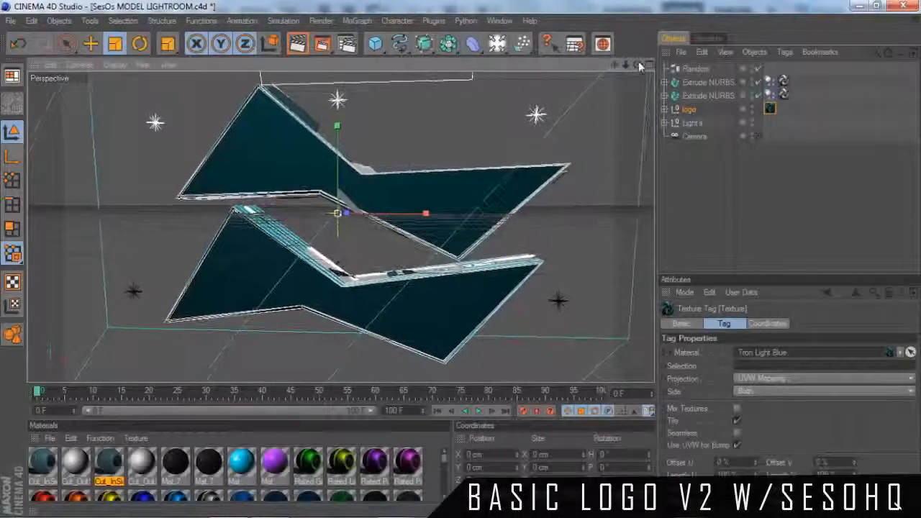
{"action": "left_click_drag", "start_coordinate": [639, 63], "coordinate": [466, 261]}
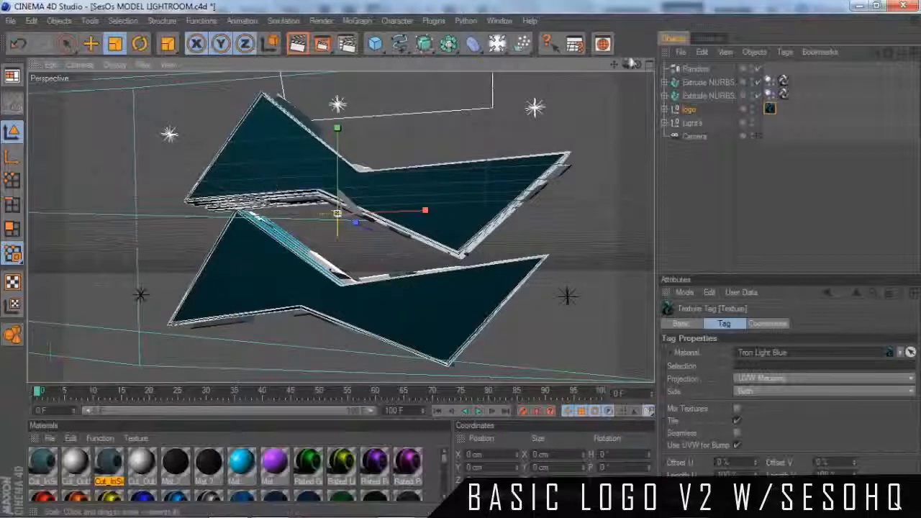
{"action": "left_click_drag", "start_coordinate": [613, 67], "coordinate": [461, 257]}
{"action": "left_click_drag", "start_coordinate": [613, 66], "coordinate": [463, 271]}
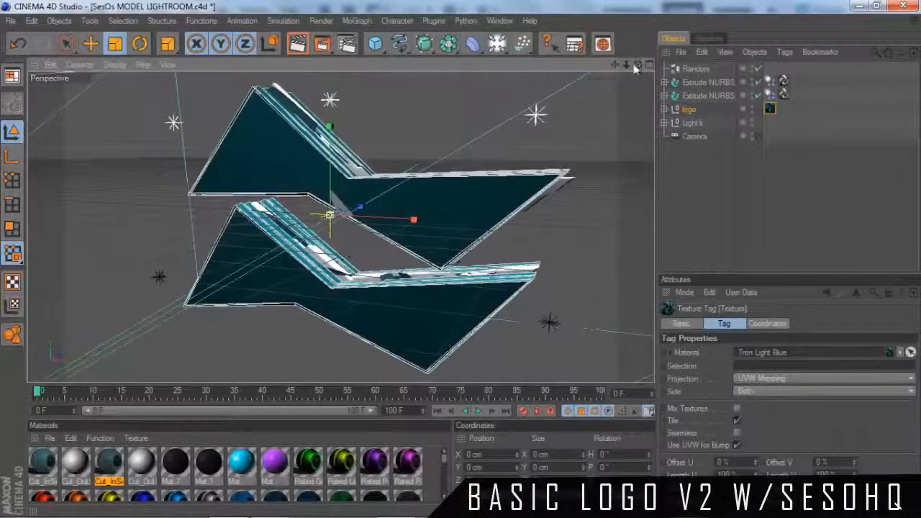
{"action": "mouse_move", "coordinate": [236, 367]}
{"action": "left_mouse_down"}
{"action": "mouse_move", "coordinate": [401, 158]}
{"action": "mouse_move", "coordinate": [467, 264]}
{"action": "mouse_move", "coordinate": [492, 227]}
{"action": "mouse_move", "coordinate": [463, 276]}
{"action": "mouse_move", "coordinate": [458, 268]}
{"action": "left_mouse_up"}
- Open the render settings and set the output Frame Range to Current Frame
{"action": "left_click", "coordinate": [346, 45]}
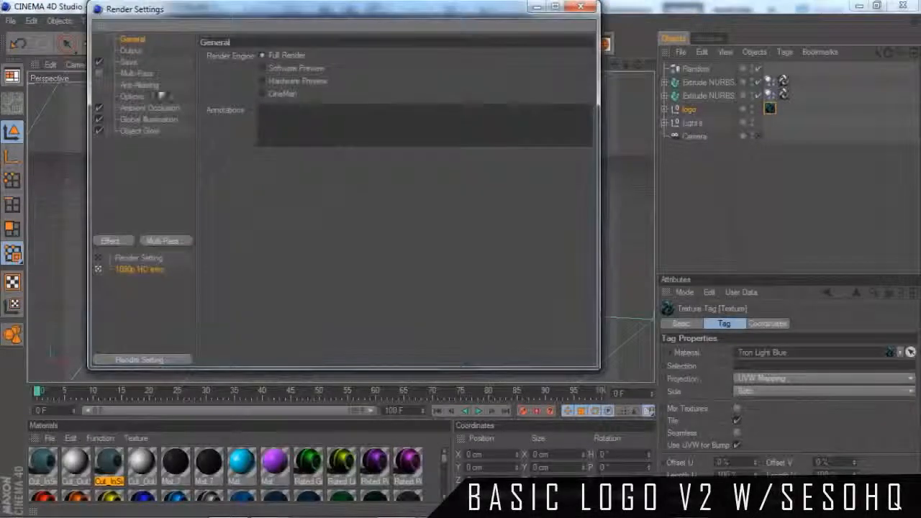
{"action": "left_click", "coordinate": [131, 51]}
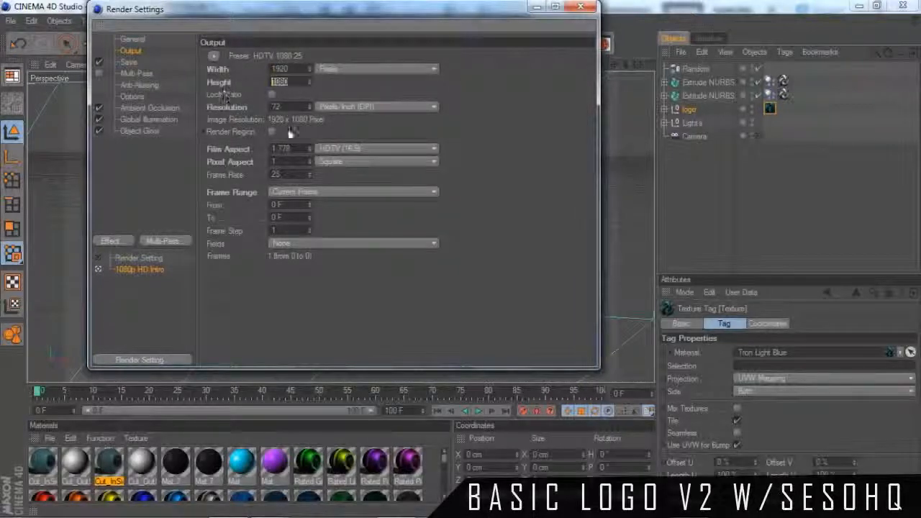
{"action": "left_click", "coordinate": [293, 192]}
{"action": "left_click", "coordinate": [294, 213]}
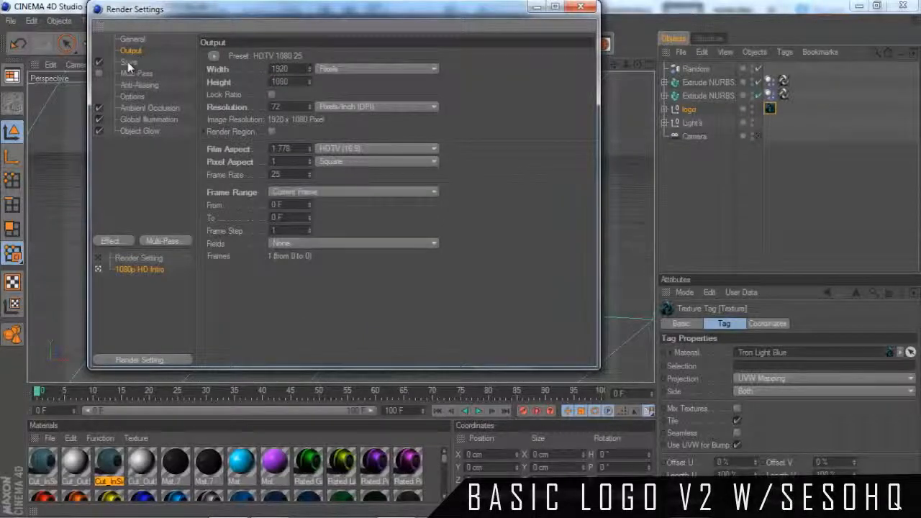
- Set the render to save as PNG with Alpha Channel enabled, to the Desktop under the file name tuturiLV2
{"action": "left_click", "coordinate": [128, 62]}
{"action": "left_click", "coordinate": [309, 94]}
{"action": "left_click", "coordinate": [474, 176]}
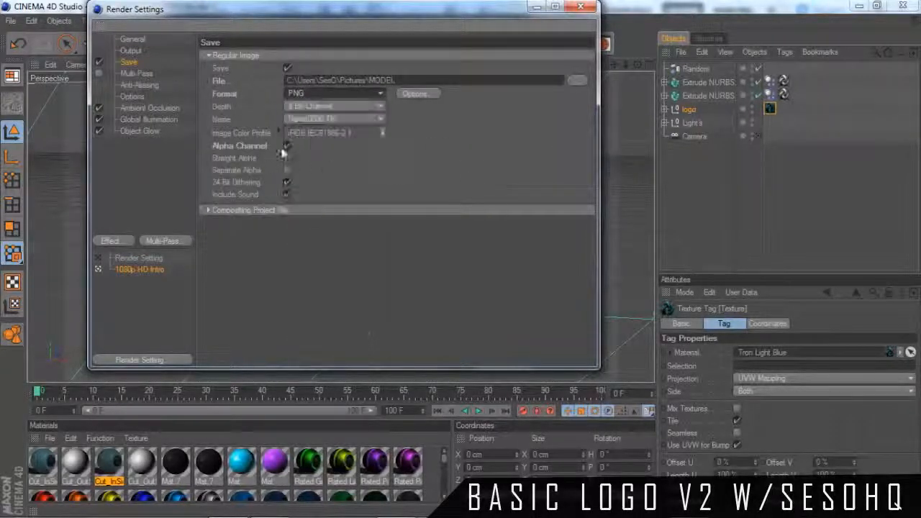
{"action": "left_click", "coordinate": [287, 146]}
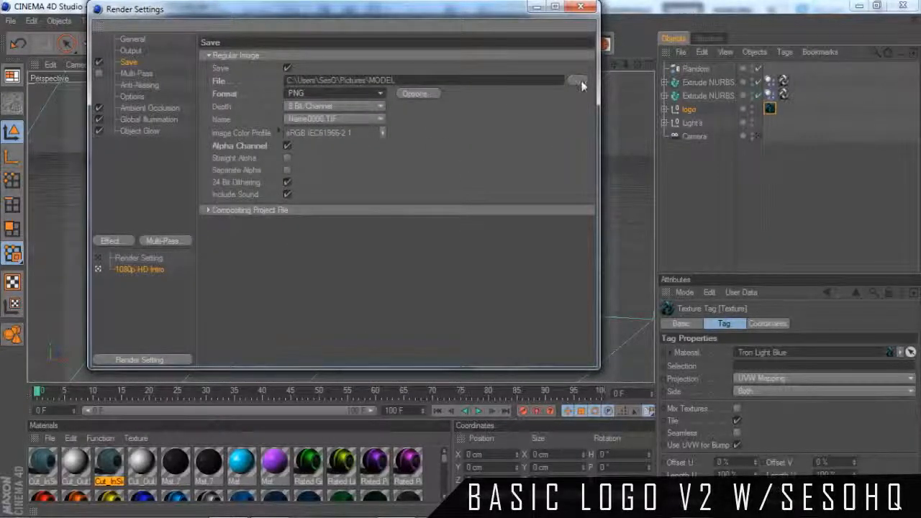
{"action": "left_click", "coordinate": [578, 81]}
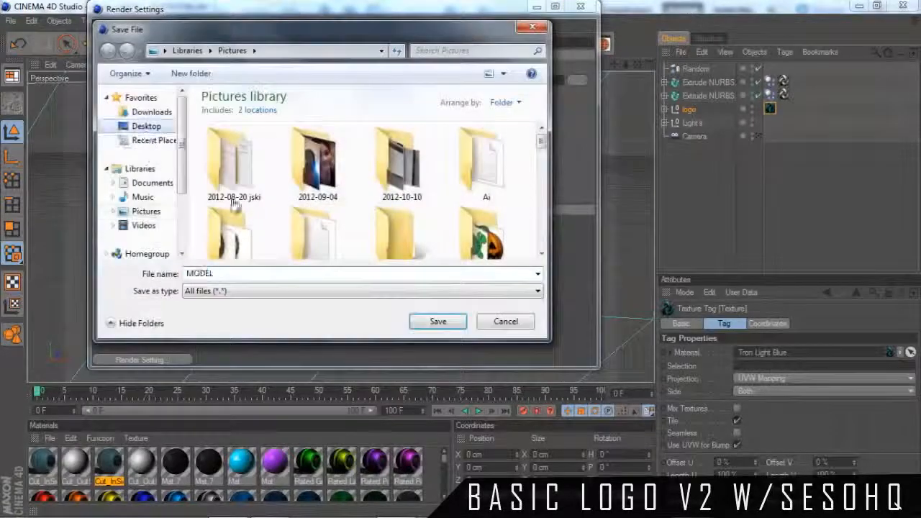
{"action": "left_click", "coordinate": [146, 125]}
{"action": "type", "text": "tutu"}
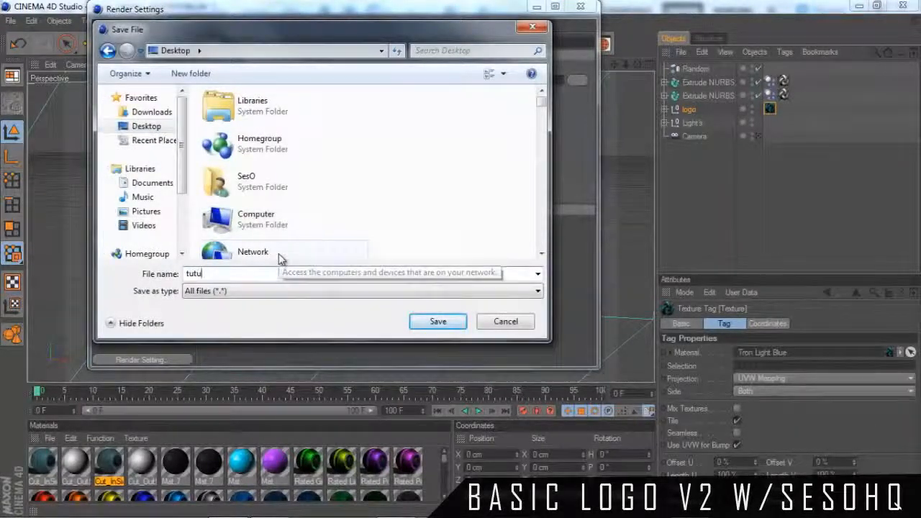
{"action": "type", "text": "oiLV2"}
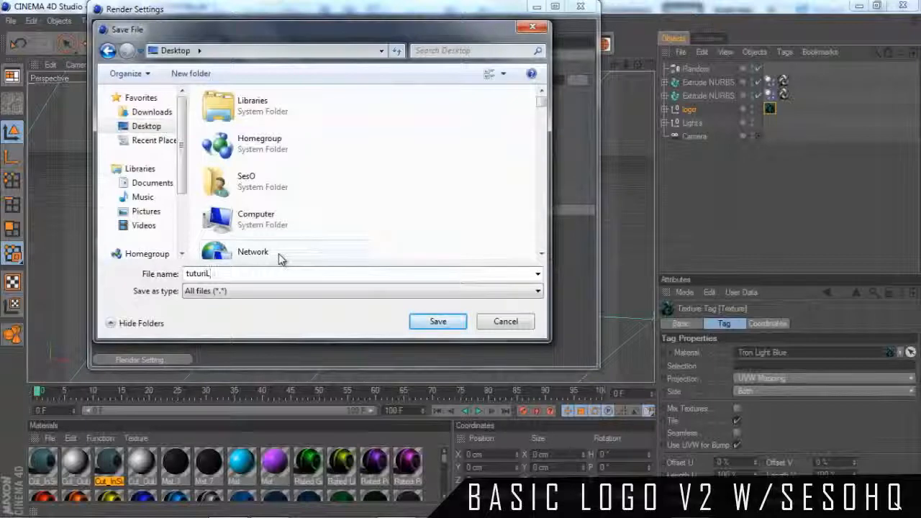
{"action": "key", "text": "Return"}
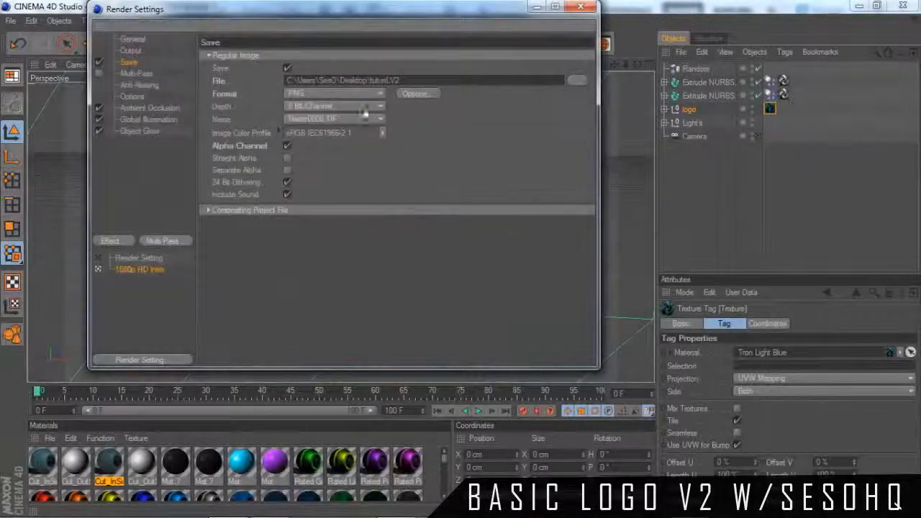
- Review the Global Illumination, Object Glow and Ambient Occlusion render settings, and close the settings window
{"action": "left_click", "coordinate": [141, 121]}
{"action": "left_click", "coordinate": [140, 129]}
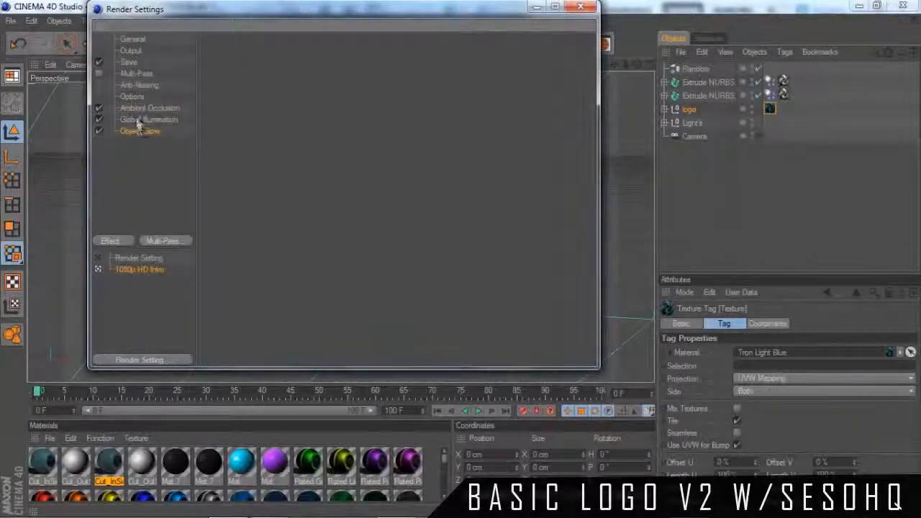
{"action": "left_click", "coordinate": [140, 119]}
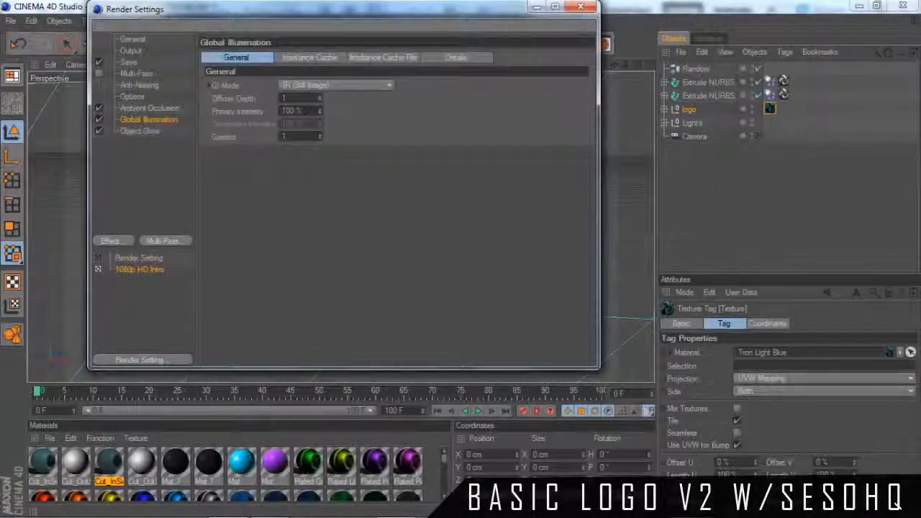
{"action": "mouse_move", "coordinate": [564, 517]}
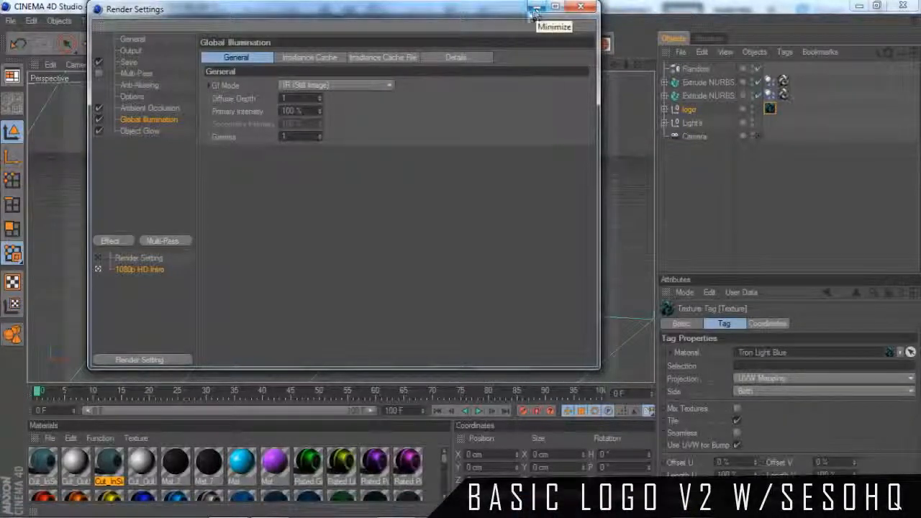
{"action": "left_click_drag", "start_coordinate": [532, 10], "coordinate": [541, 28]}
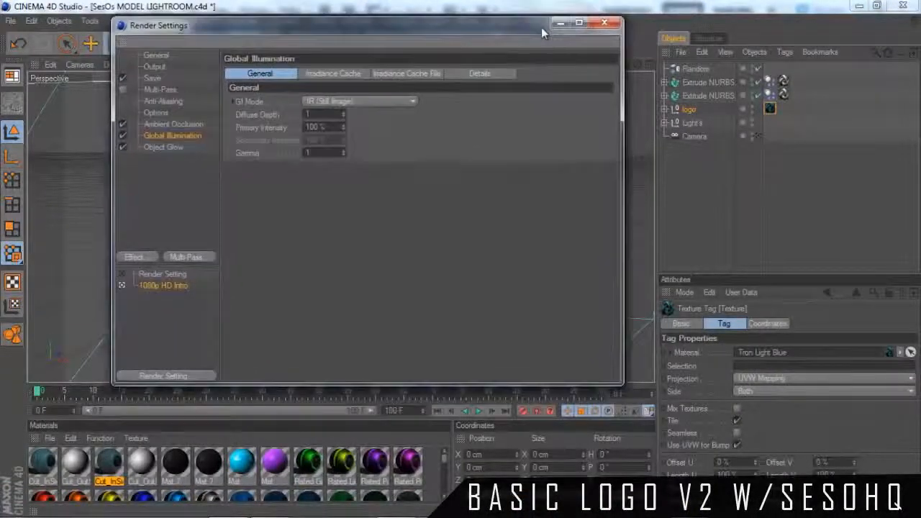
{"action": "left_click", "coordinate": [165, 125]}
{"action": "left_click", "coordinate": [162, 147]}
{"action": "left_click", "coordinate": [163, 137]}
{"action": "left_click", "coordinate": [164, 125]}
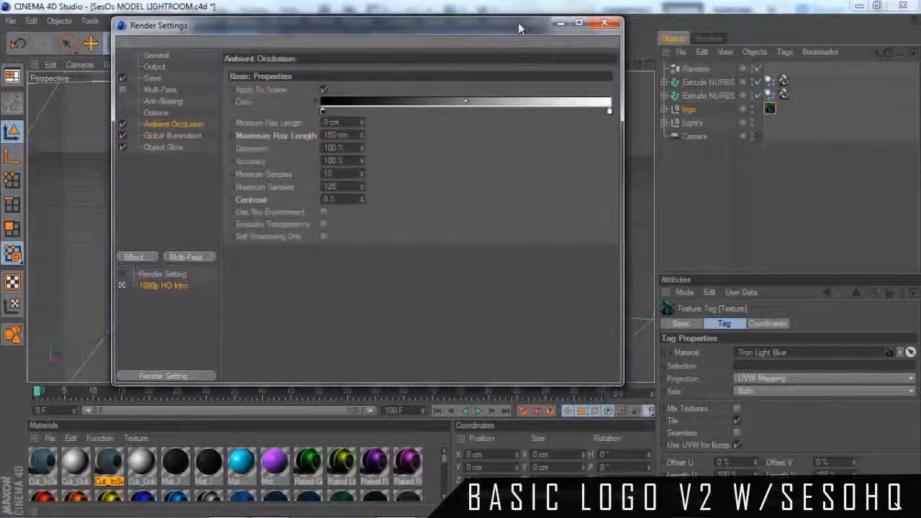
{"action": "left_click_drag", "start_coordinate": [520, 27], "coordinate": [507, 63]}
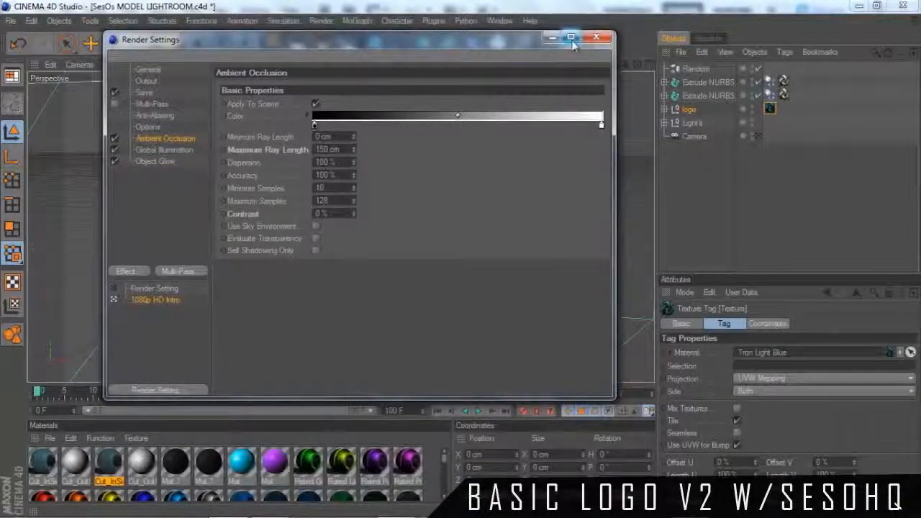
{"action": "left_click", "coordinate": [596, 36]}
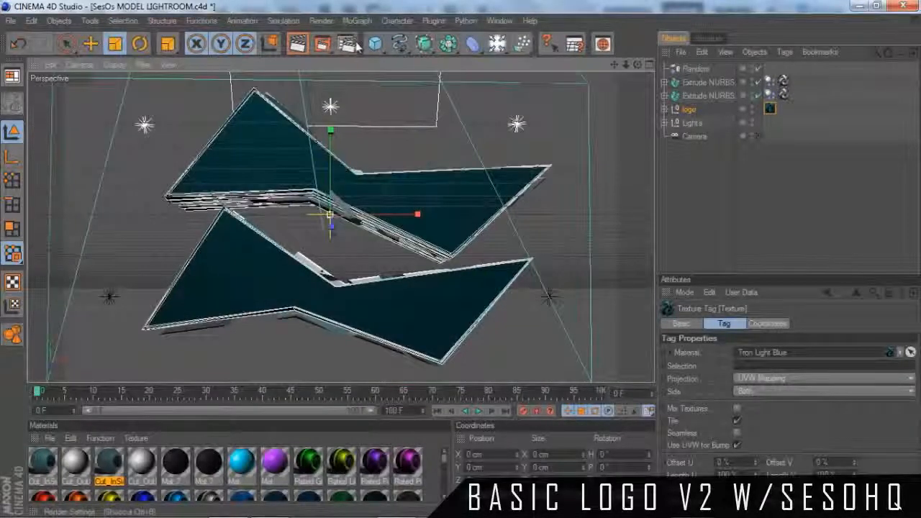
{"action": "left_click", "coordinate": [325, 46]}
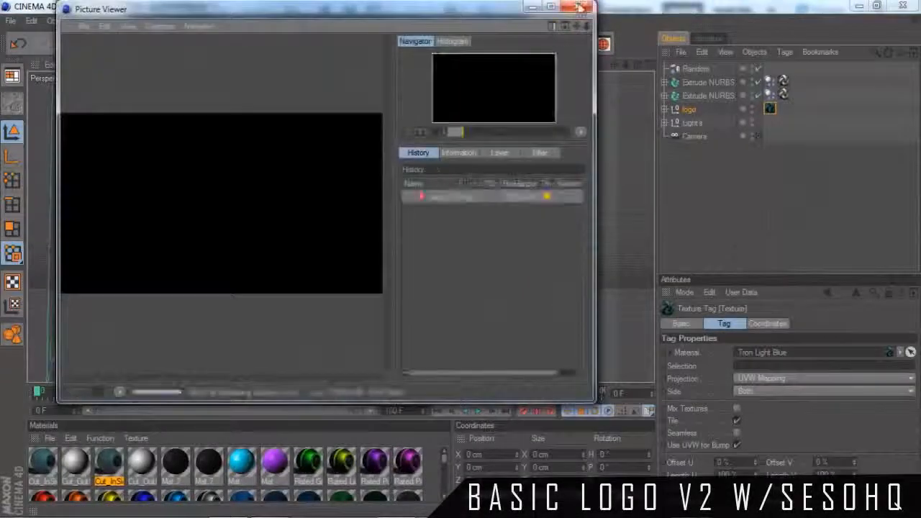
{"action": "left_click", "coordinate": [577, 8]}
{"action": "left_click", "coordinate": [477, 311]}
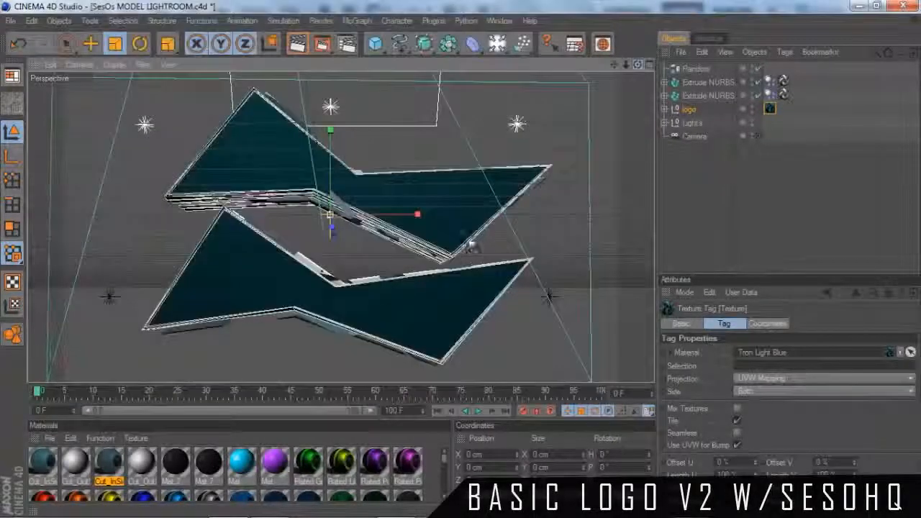
- Reframe the logo so the upper layered edges face the view, and render it to the Picture Viewer
{"action": "left_click_drag", "start_coordinate": [431, 259], "coordinate": [463, 264], "text": "alt"}
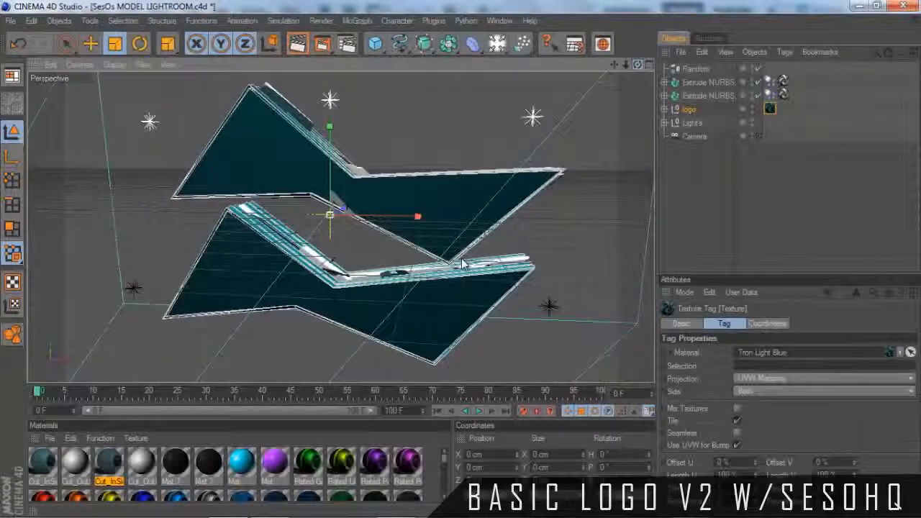
{"action": "left_click", "coordinate": [324, 46]}
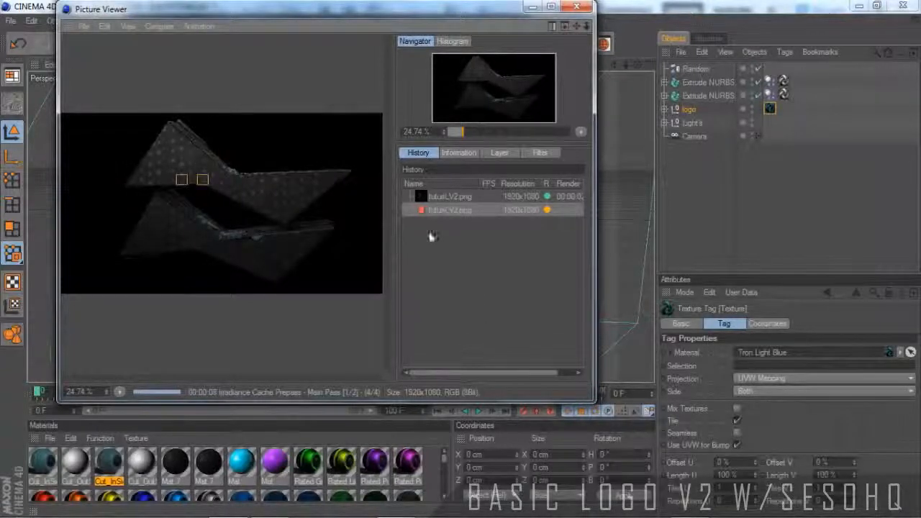
{"action": "left_click_drag", "start_coordinate": [385, 11], "coordinate": [454, 49]}
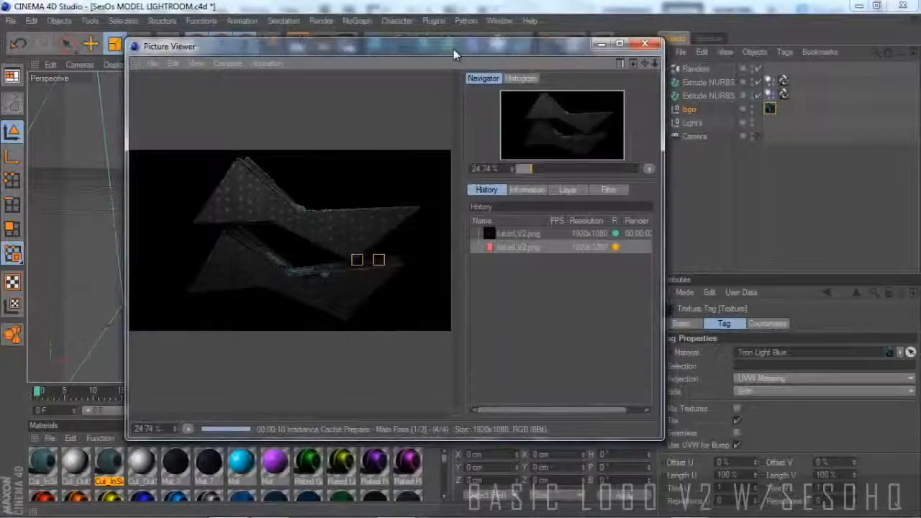